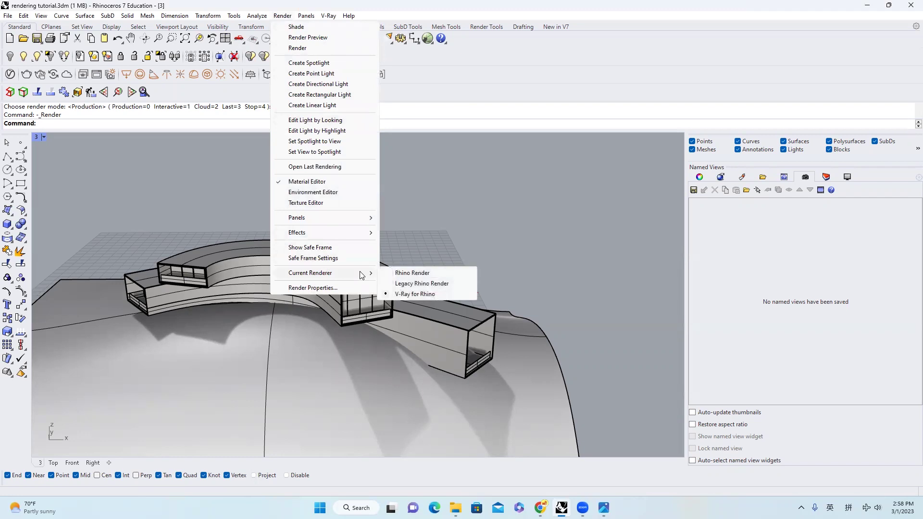
Step: Set V-Ray for Rhino as the current renderer
click(434, 295)
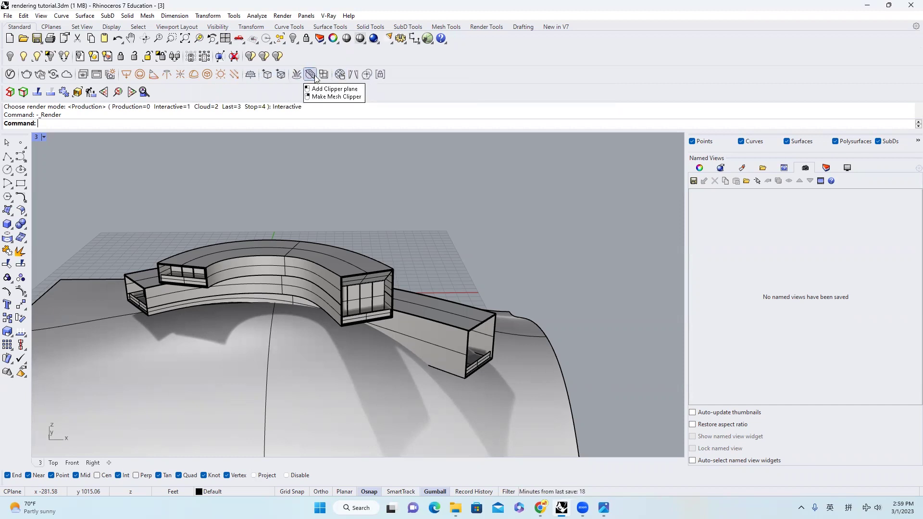
Step: Try adding a V-Ray infinite plane to the scene, and delete it again
click(251, 75)
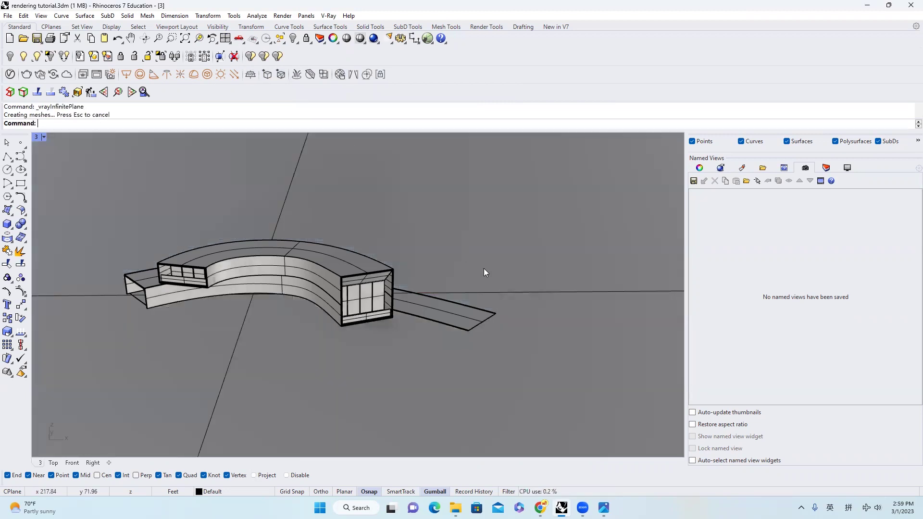
scroll(481, 264, down, 5)
right_drag(478, 260, 367, 268)
scroll(367, 269, up, 5)
click(367, 282)
scroll(299, 294, up, 3)
right_drag(299, 294, 324, 287)
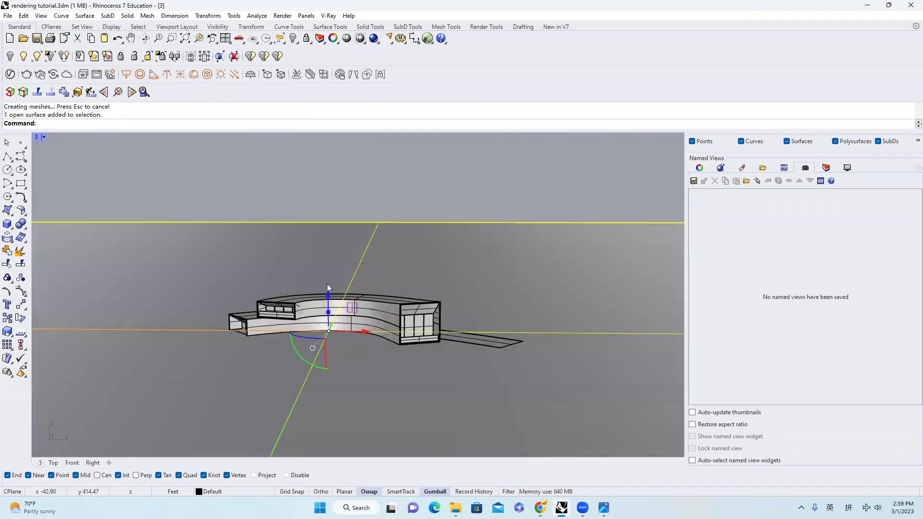
key(Delete)
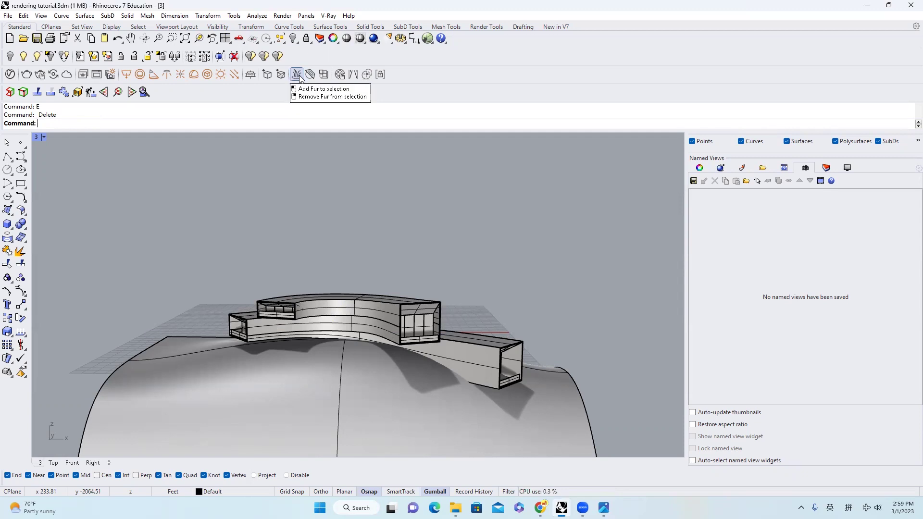
Step: Open the V-Ray Asset Editor, show only the scene's materials, and expand the material library
right_drag(359, 211, 348, 237)
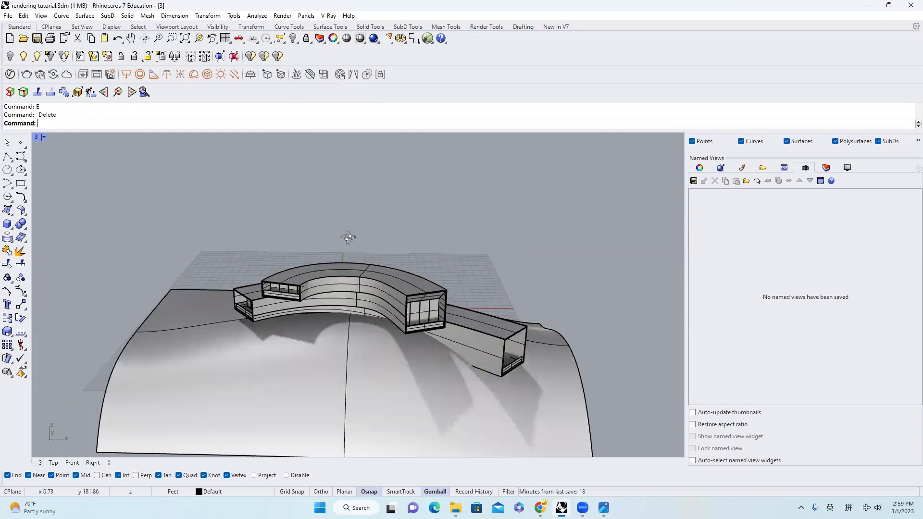
click(10, 74)
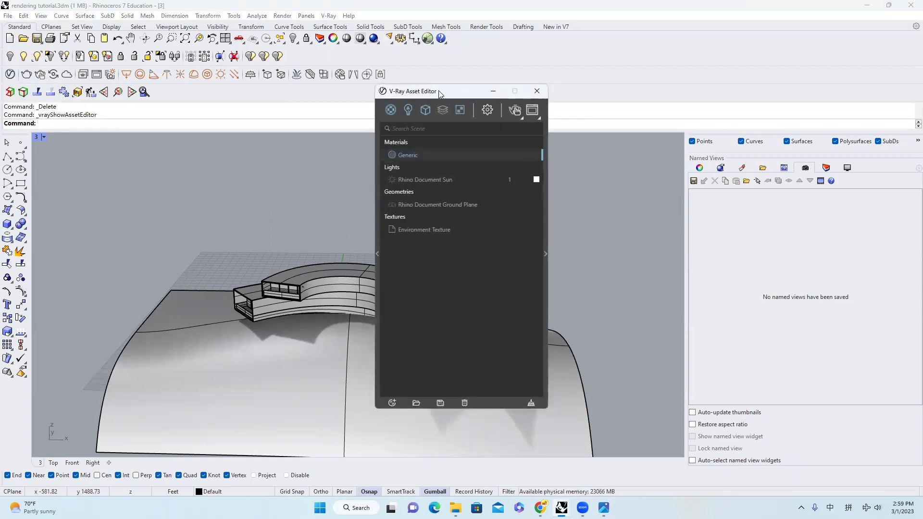
drag(474, 91, 534, 89)
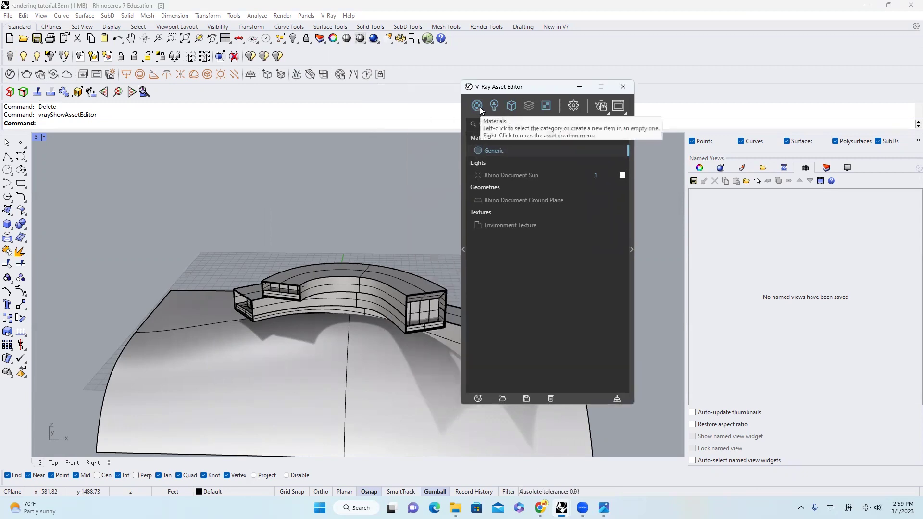
click(480, 107)
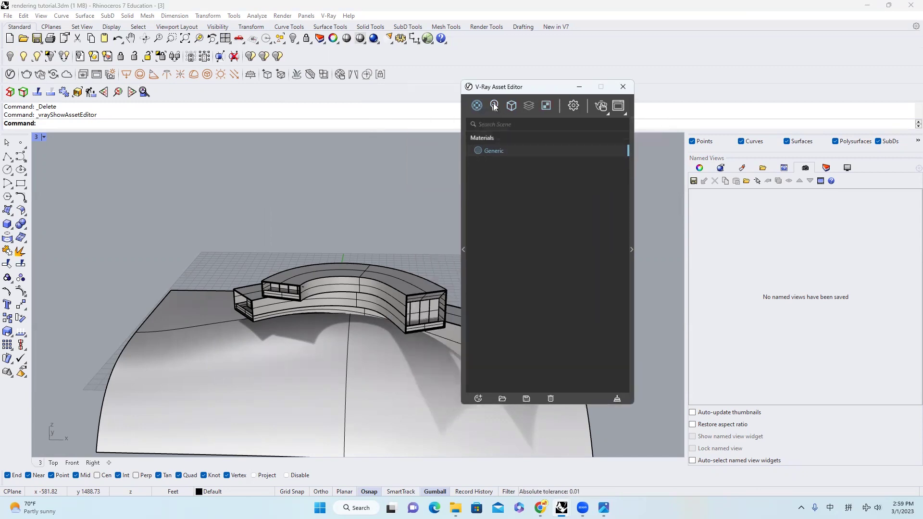
click(462, 204)
click(429, 164)
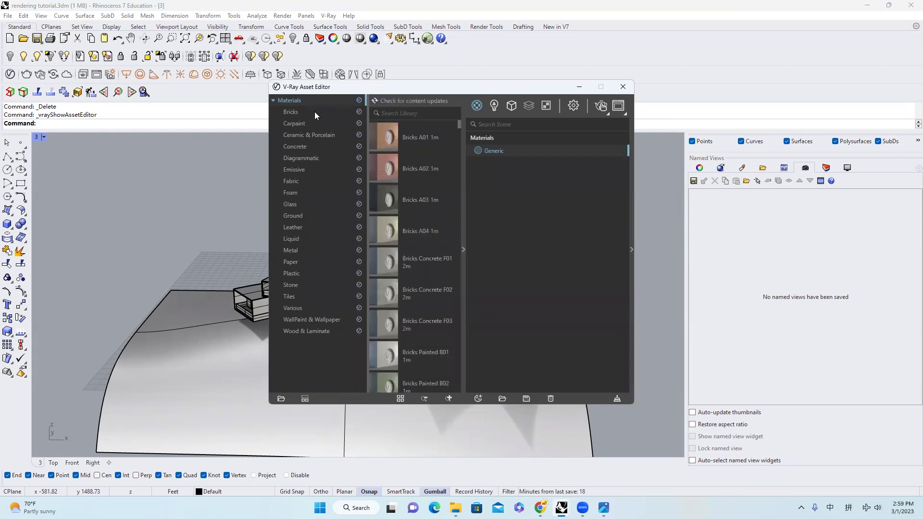
Step: Add the Glass Window Neutral material from the Glass library category to the scene and show its properties
click(354, 202)
scroll(444, 196, down, 10)
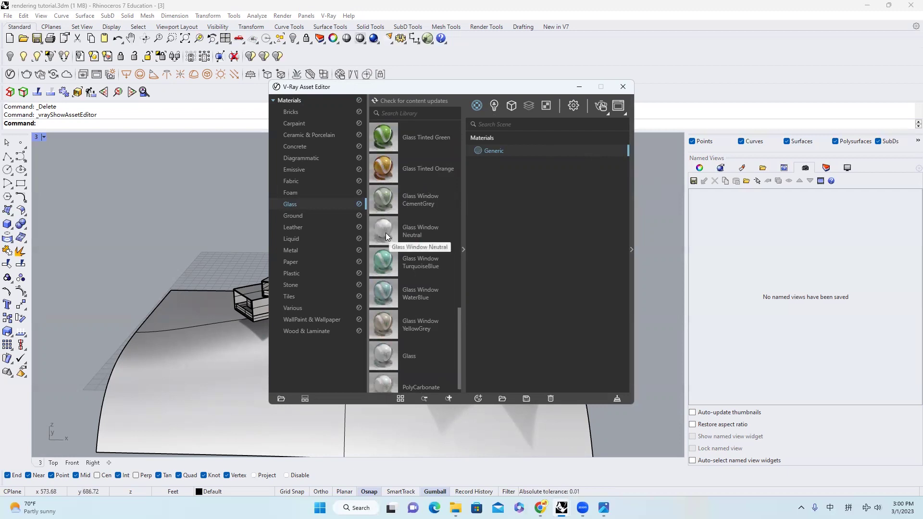
drag(385, 233, 514, 207)
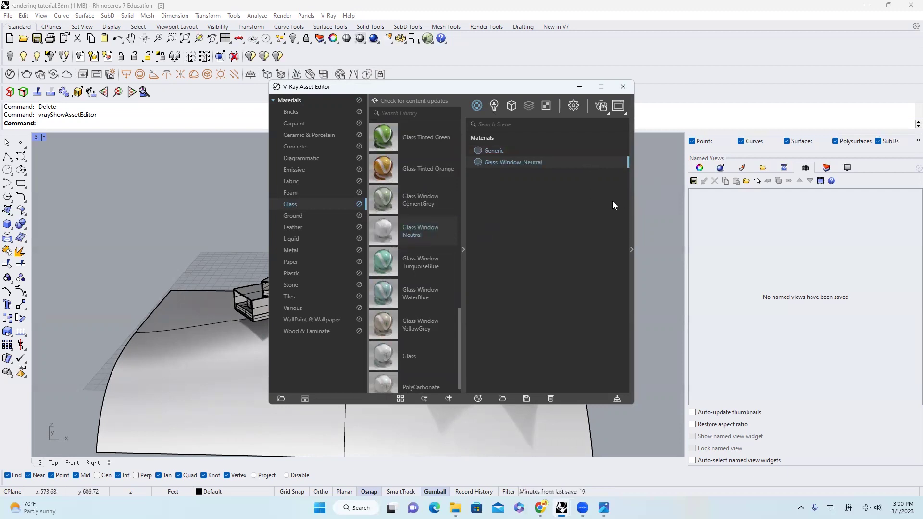
click(630, 201)
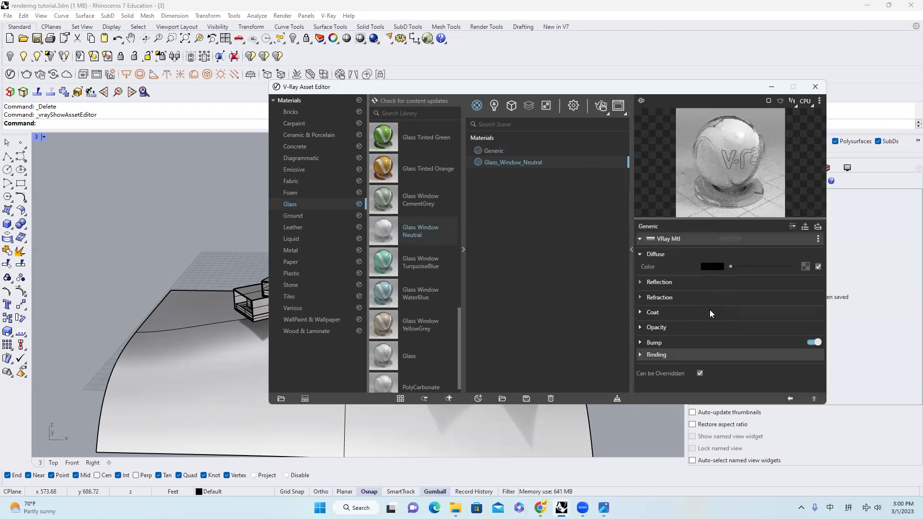
Step: Review the scene's lights and geometries in the asset editor
click(494, 105)
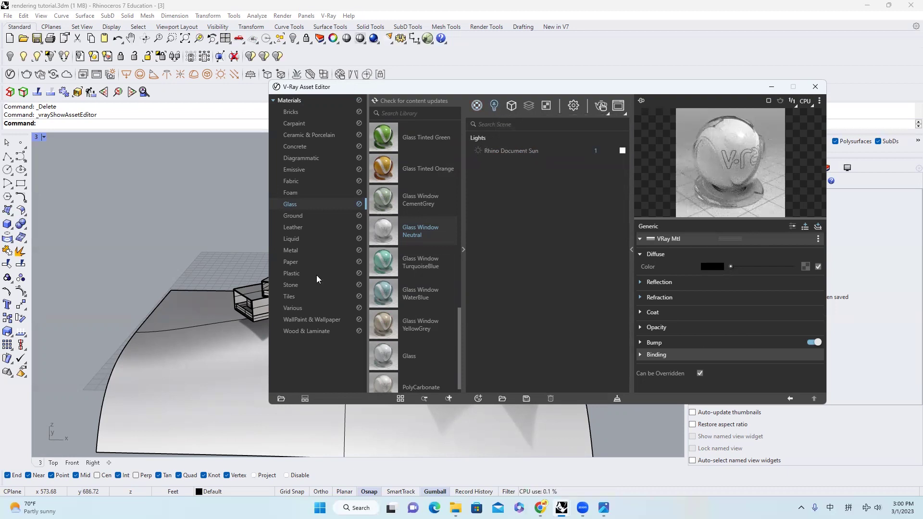
scroll(171, 288, down, 6)
right_drag(171, 288, 211, 299)
scroll(216, 301, up, 4)
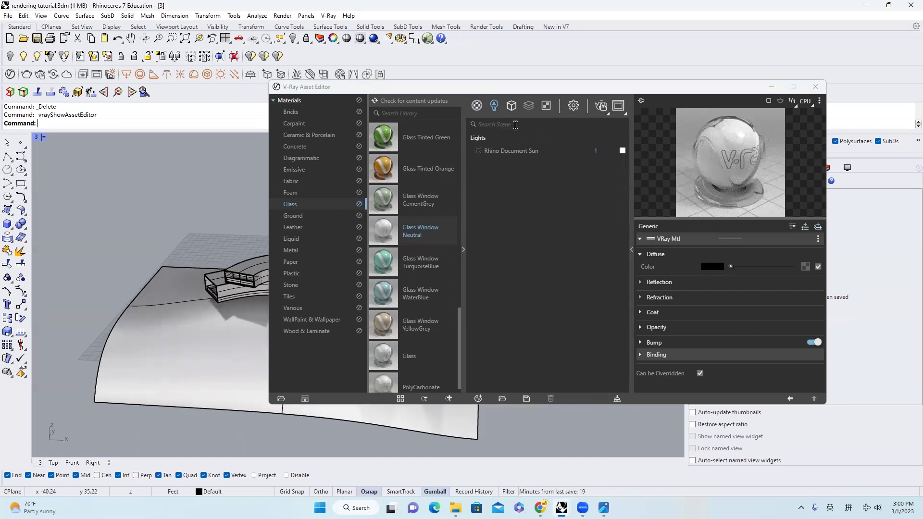
click(512, 107)
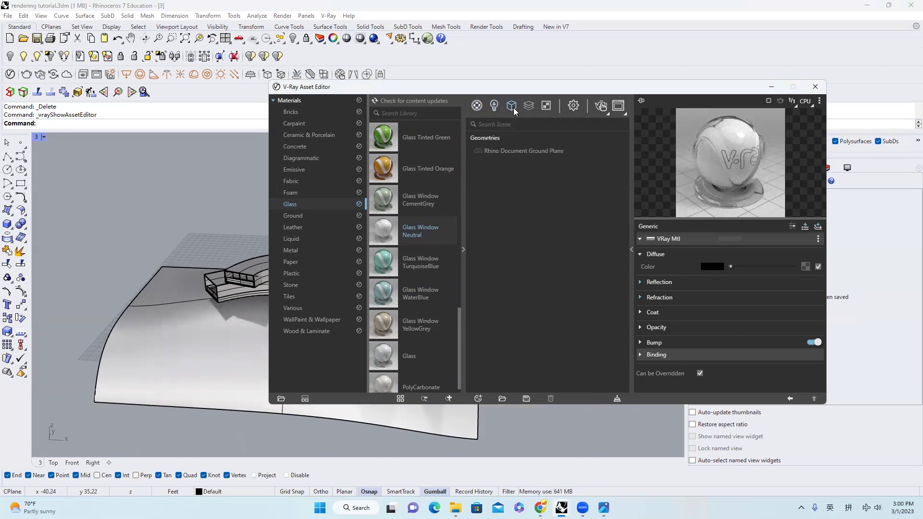
Step: Try inserting an infinite plane as a V-Ray geometry asset, and undo it
click(250, 74)
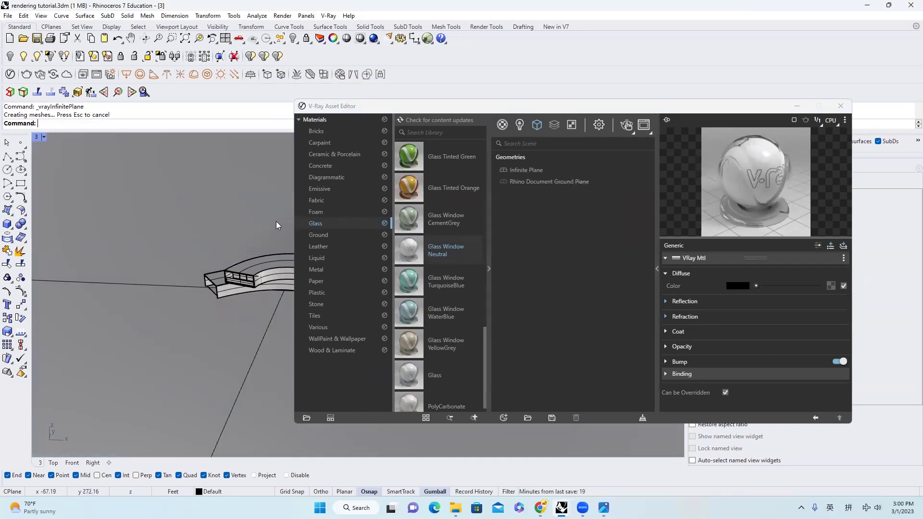
key(ctrl+z)
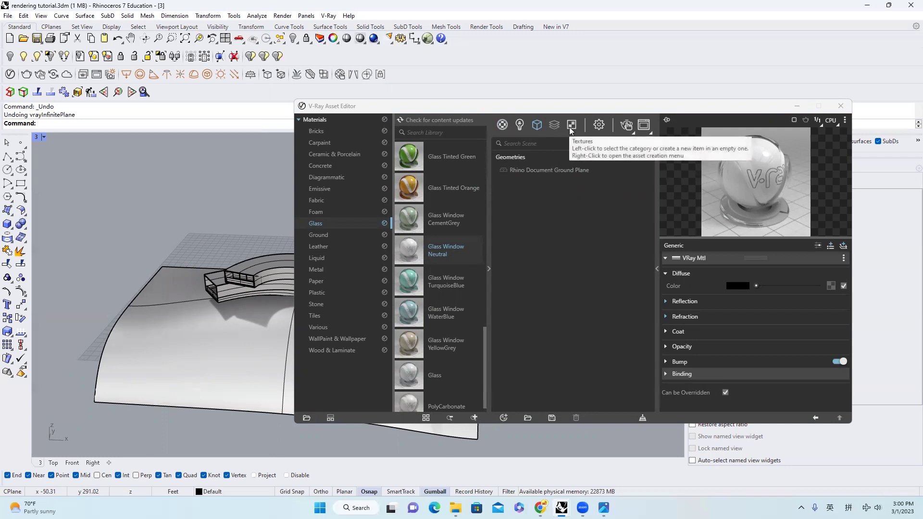
Step: Open the V-Ray render settings and run an interactive render of the building, closing the frame buffer at the end
click(599, 127)
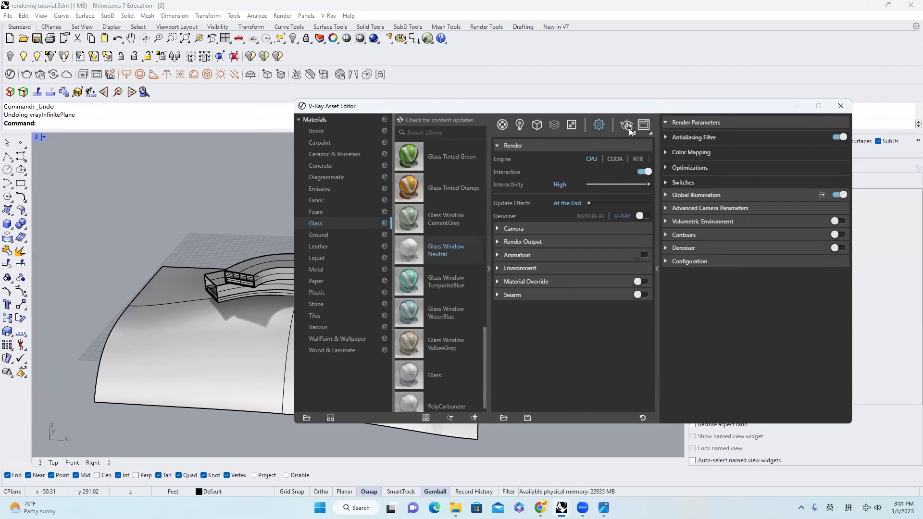
click(27, 76)
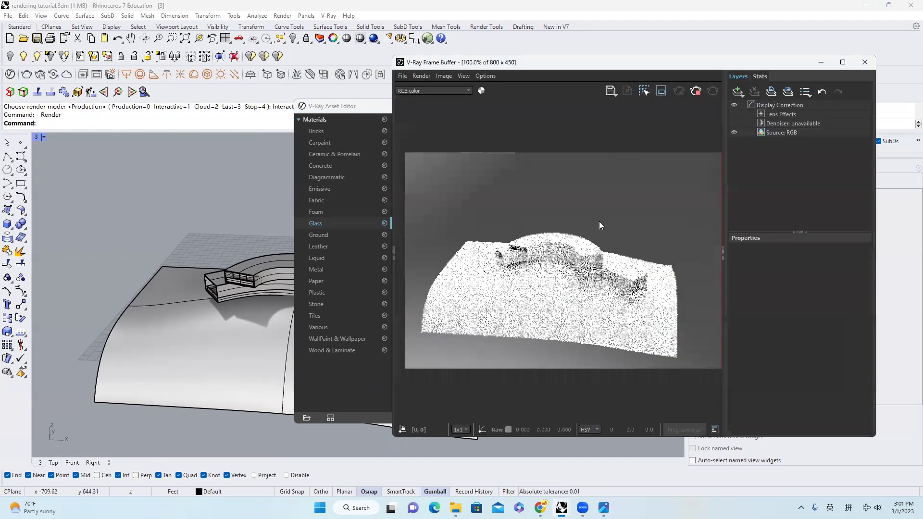
right_drag(219, 268, 259, 308)
click(868, 62)
Step: Switch V-Ray from interactive to production rendering and turn on Progressive
click(633, 135)
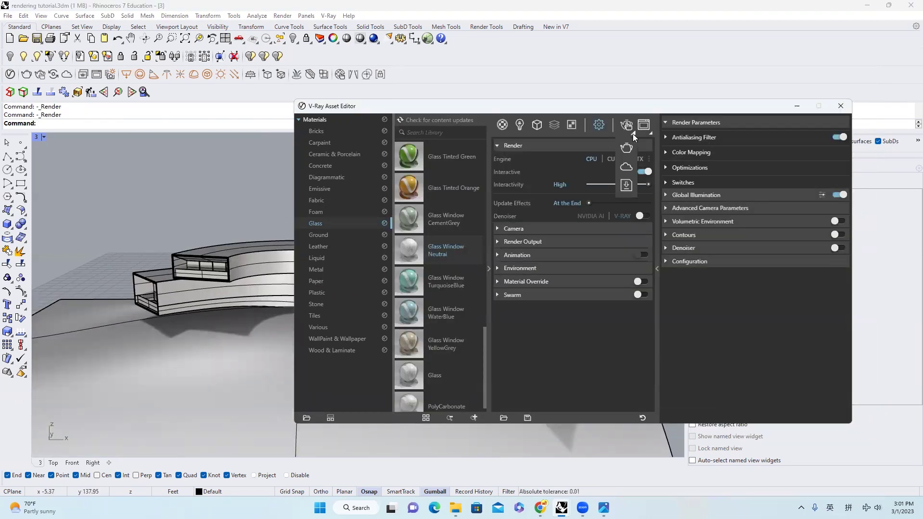
click(628, 147)
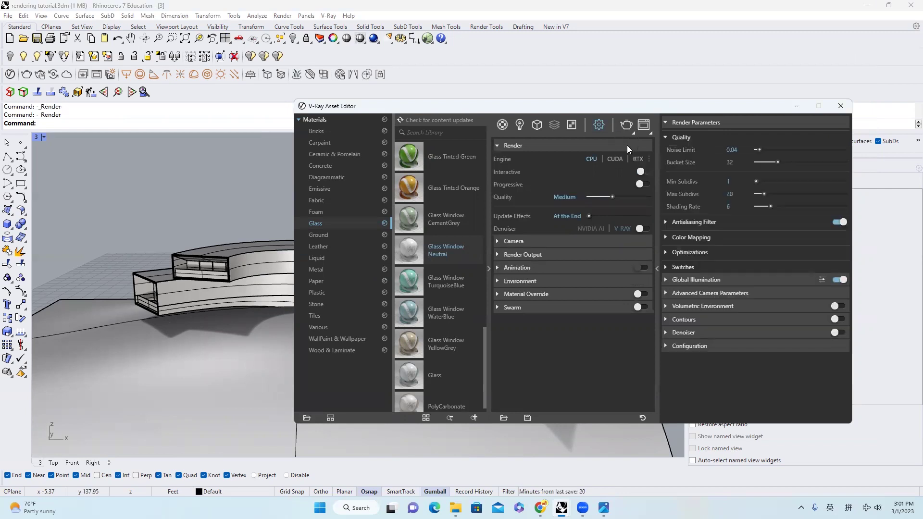
click(865, 62)
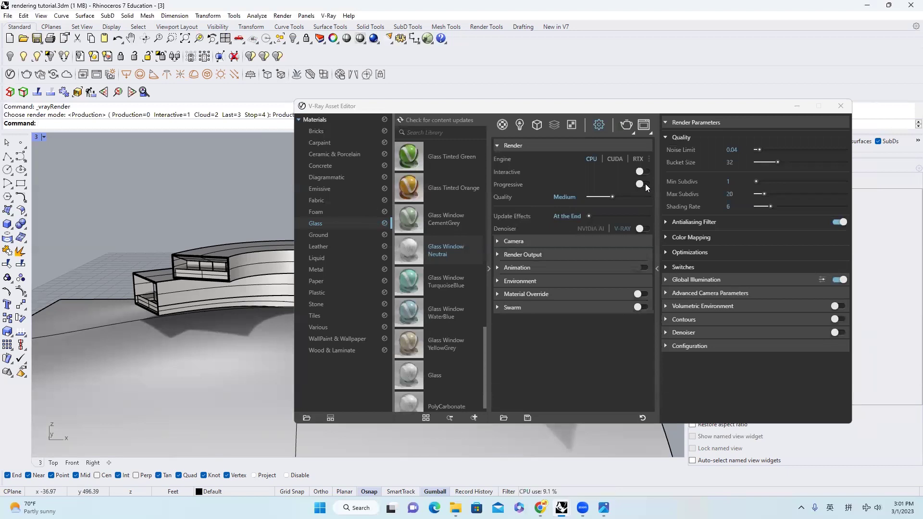
click(645, 184)
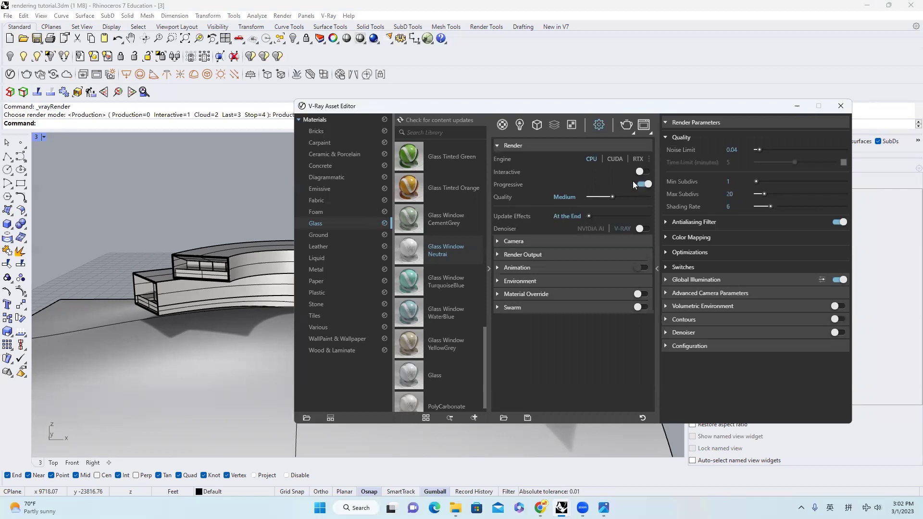
Step: Render the current view with progressive production rendering and inspect the image at 100% before closing the frame buffer
click(26, 75)
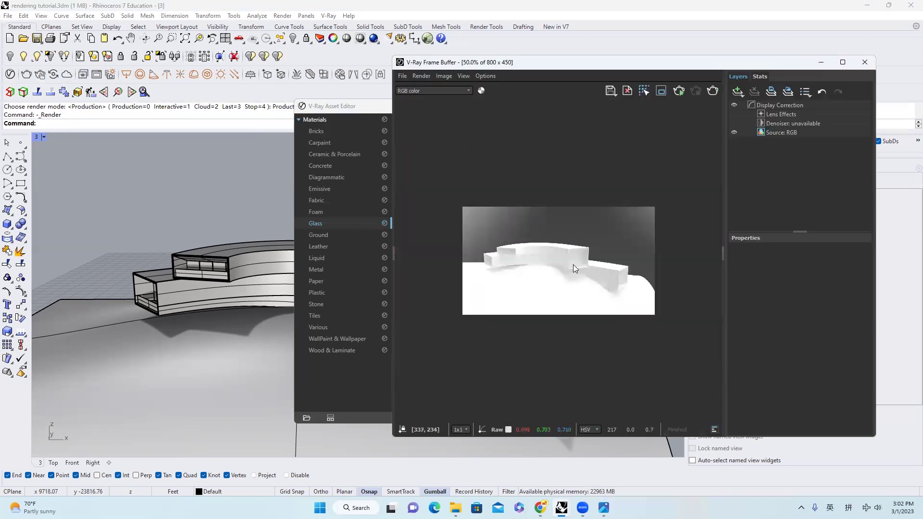
double_click(556, 260)
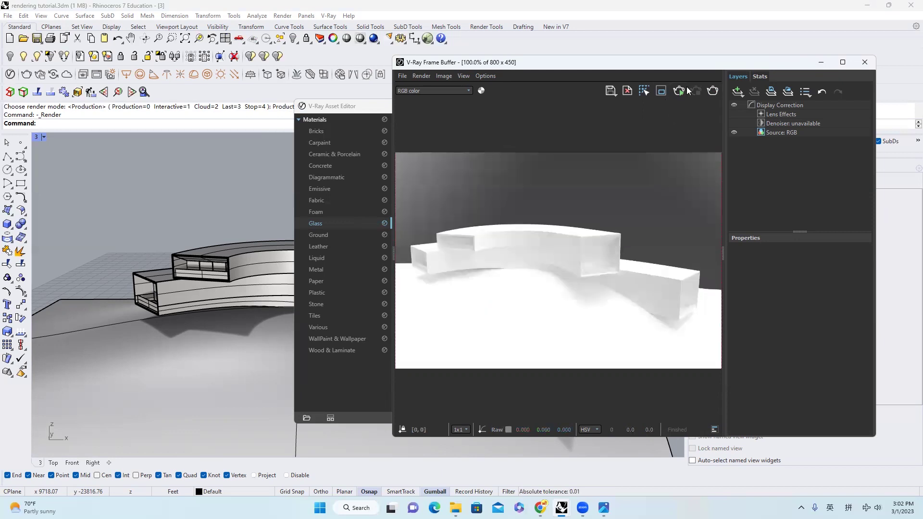
click(865, 62)
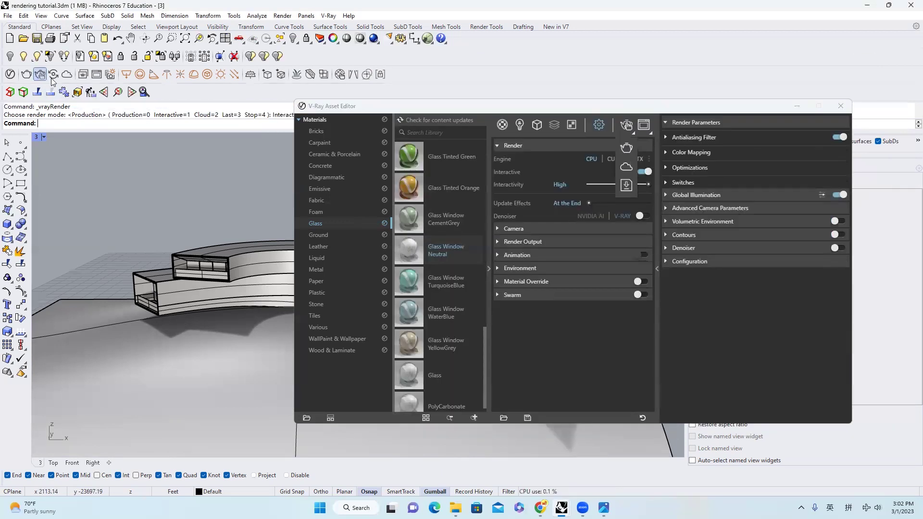
Step: Place the interactive render beside the viewport, minimize the asset editor, and orbit to a low front view of the building
drag(668, 65, 714, 64)
drag(370, 111, 201, 162)
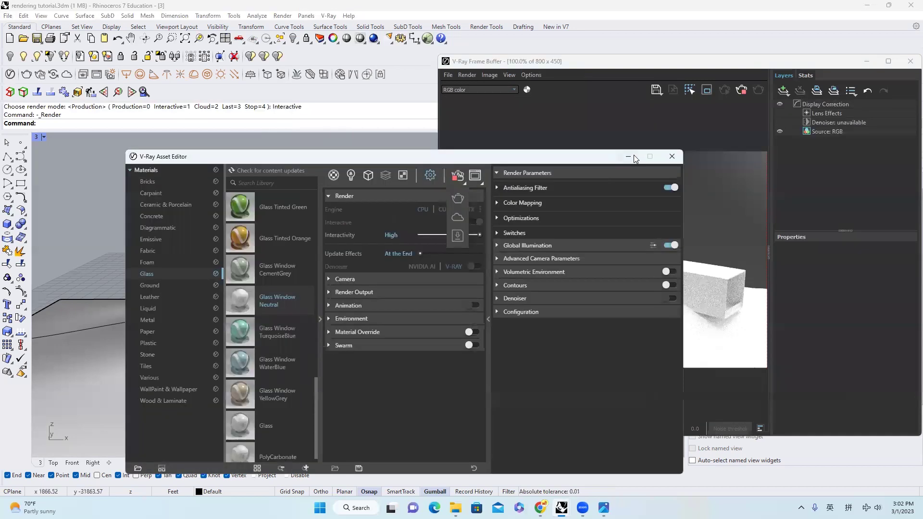
click(631, 156)
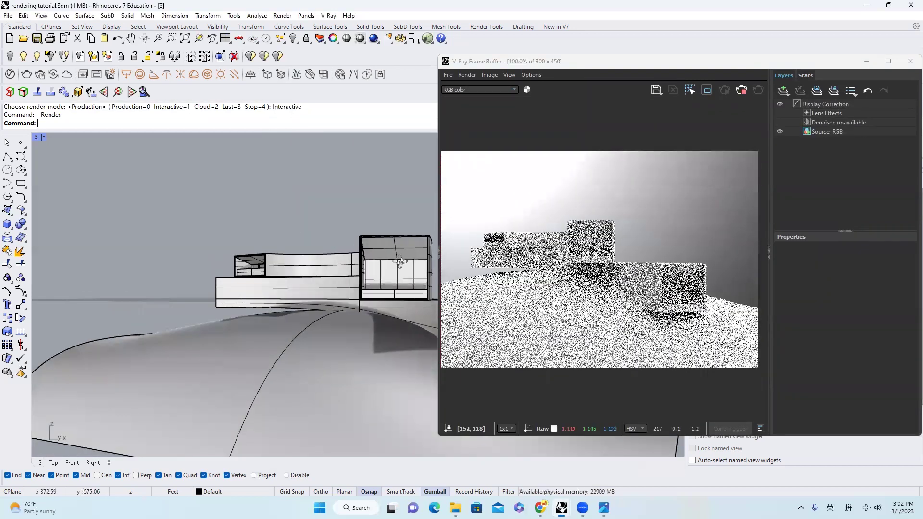
right_drag(397, 265, 397, 249)
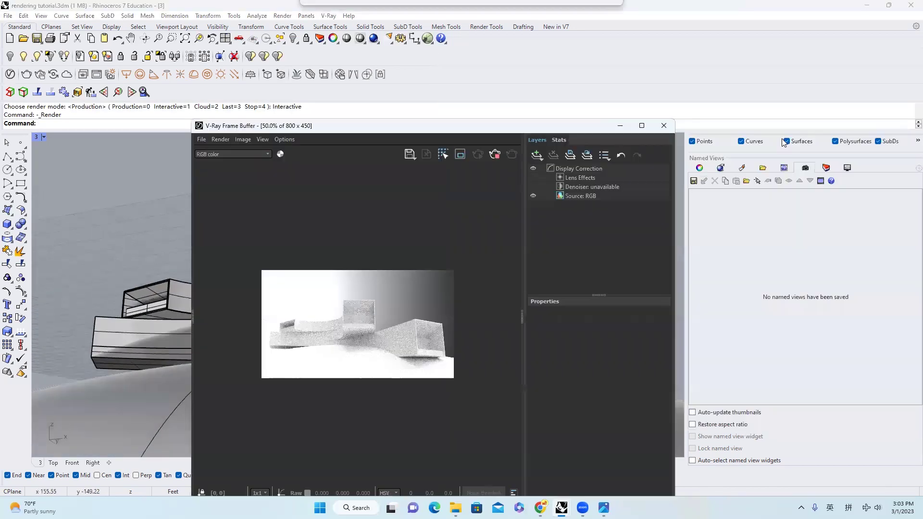
Step: Save the current viewport as a named view called v1
click(693, 181)
text(v)
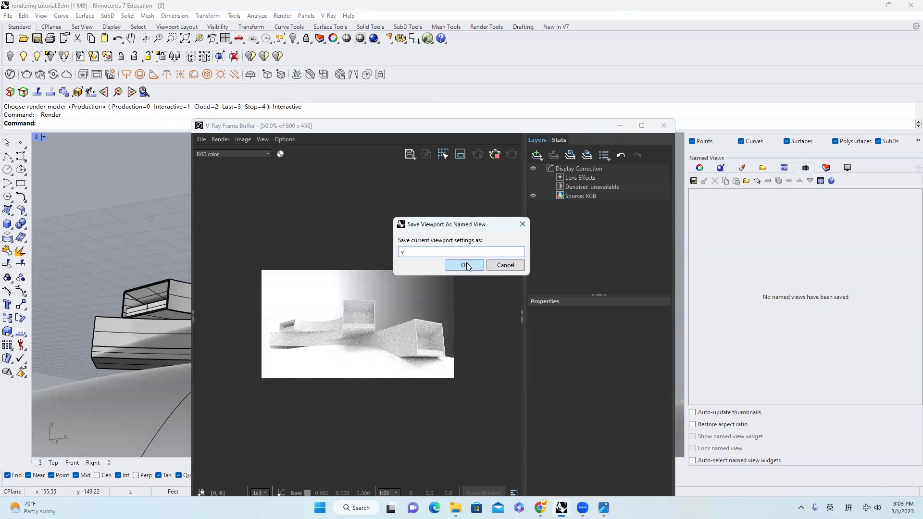
text(1)
click(464, 265)
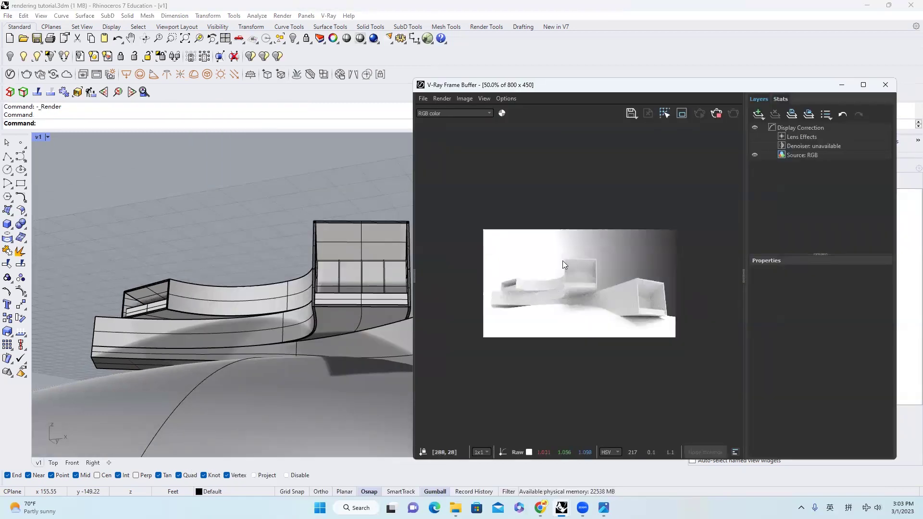
Step: Turn off the environment background in the V-Ray render settings and minimize the asset editor
click(26, 74)
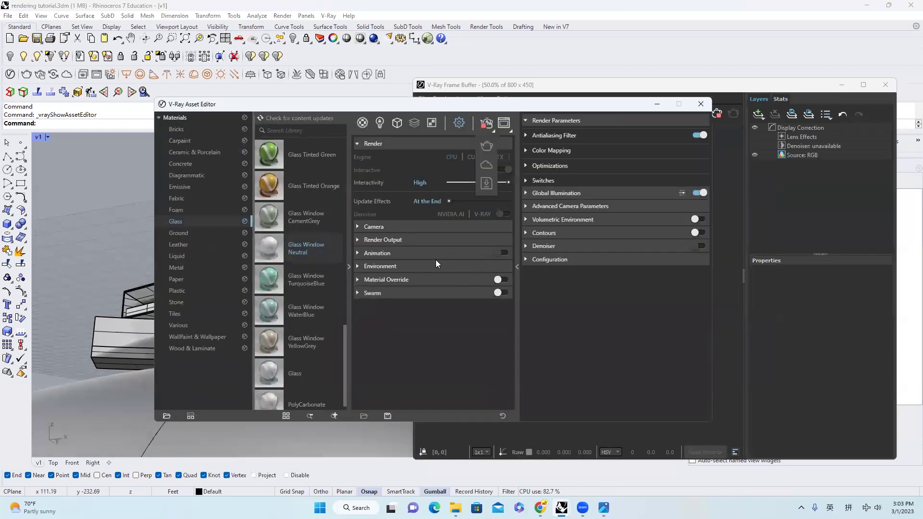
click(435, 264)
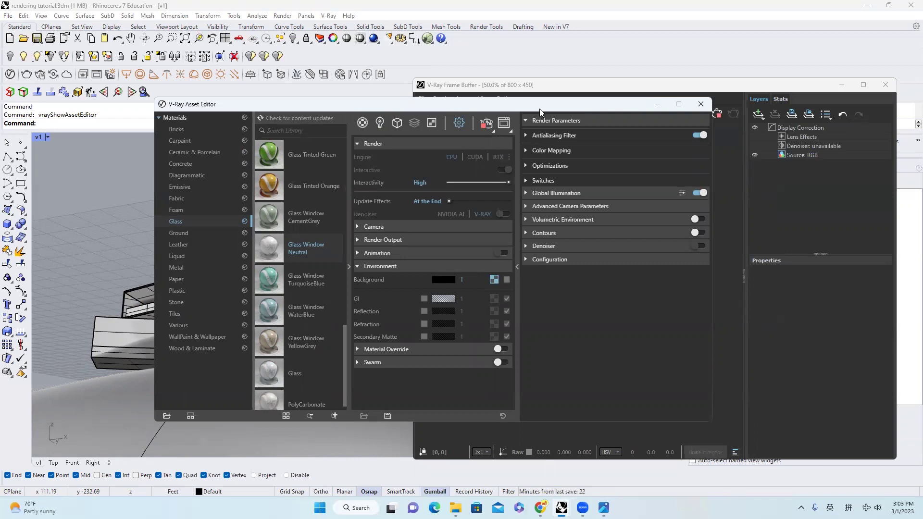
drag(537, 108, 380, 96)
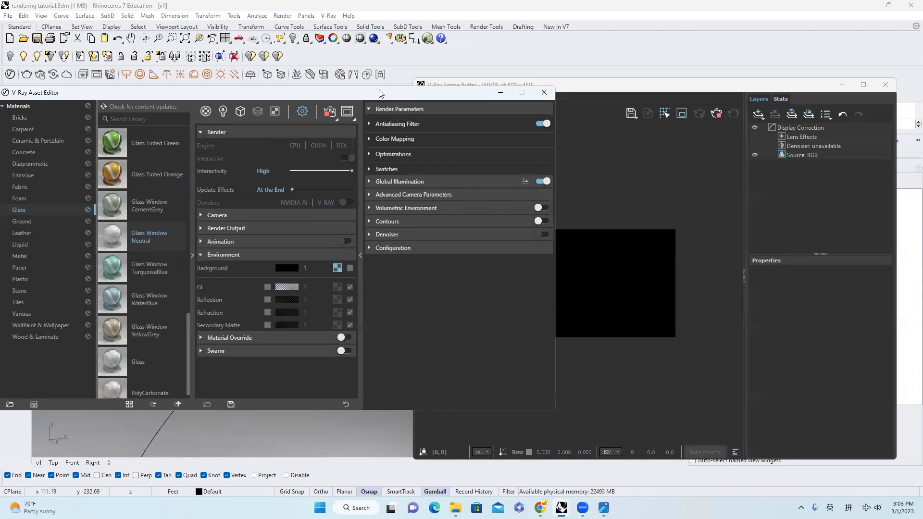
drag(379, 90, 524, 104)
click(688, 106)
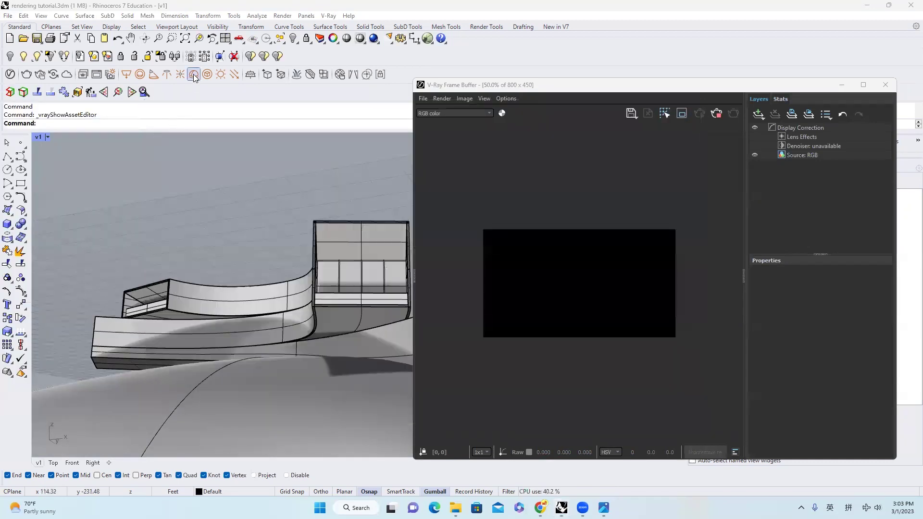
Step: Place a V-Ray dome light behind the building and load HDR_029_Sky_Cloudy_Ref.hdr as its texture
click(194, 75)
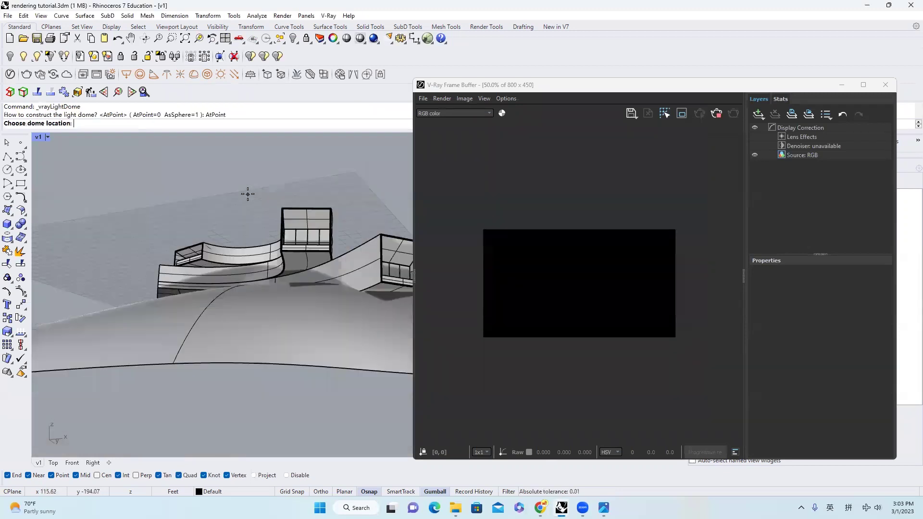
right_drag(248, 194, 312, 289)
scroll(288, 226, down, 4)
click(336, 183)
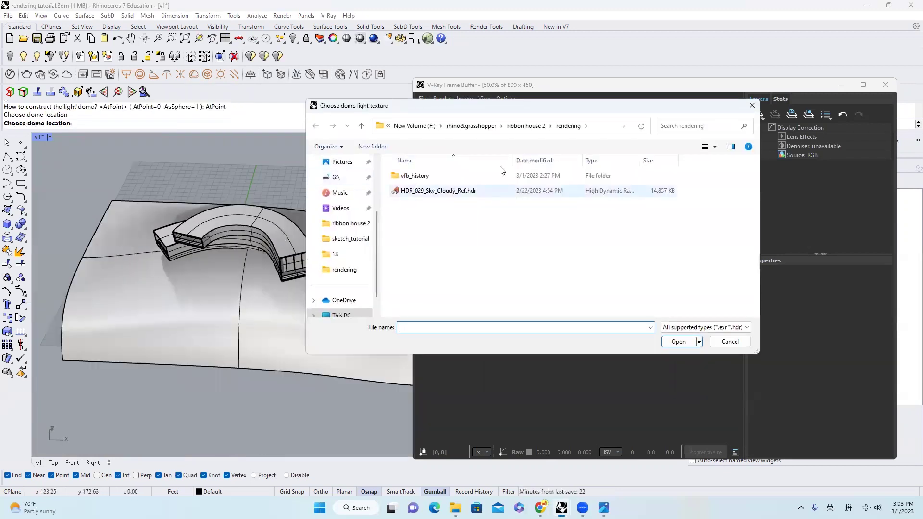
click(483, 192)
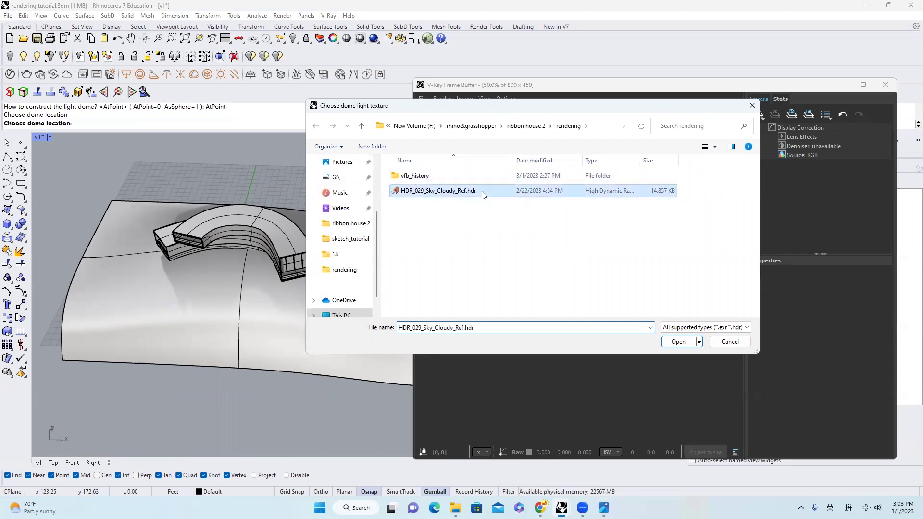
click(678, 341)
Step: Select the dome light and set its shape to Sphere in the asset editor before closing the editor
right_drag(346, 249, 287, 282)
right_drag(335, 311, 283, 244)
click(327, 278)
click(11, 74)
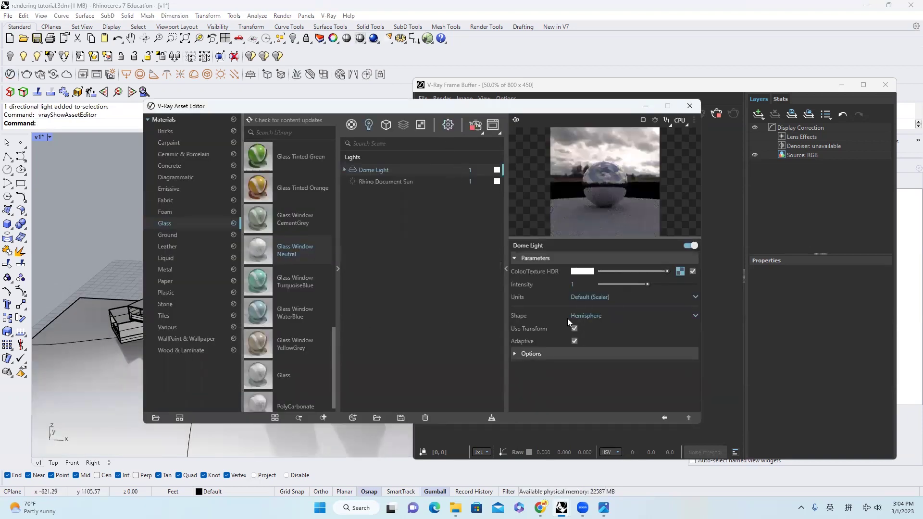
click(605, 316)
click(599, 339)
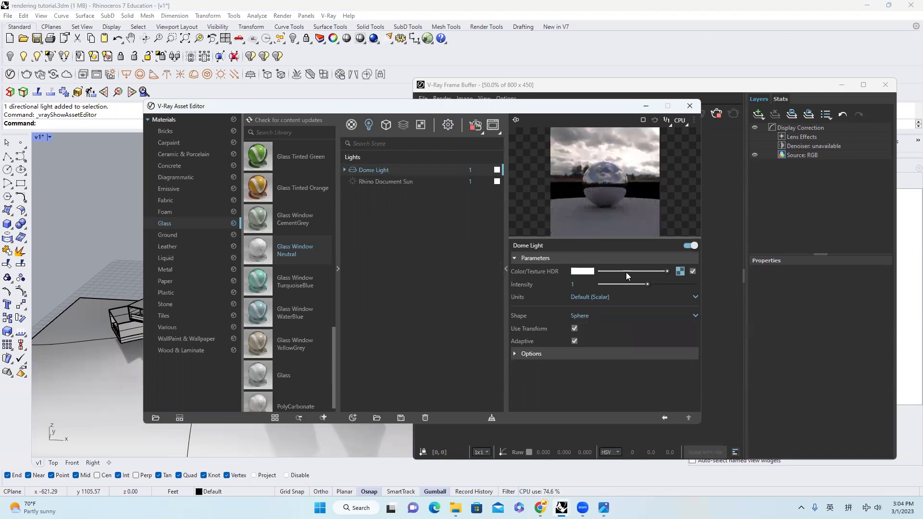
click(690, 106)
Step: Apply the Glass Tinted Black library material to the building's four selected window pieces
mouse_move(341, 293)
right_down()
mouse_move(326, 218)
mouse_move(332, 288)
right_up()
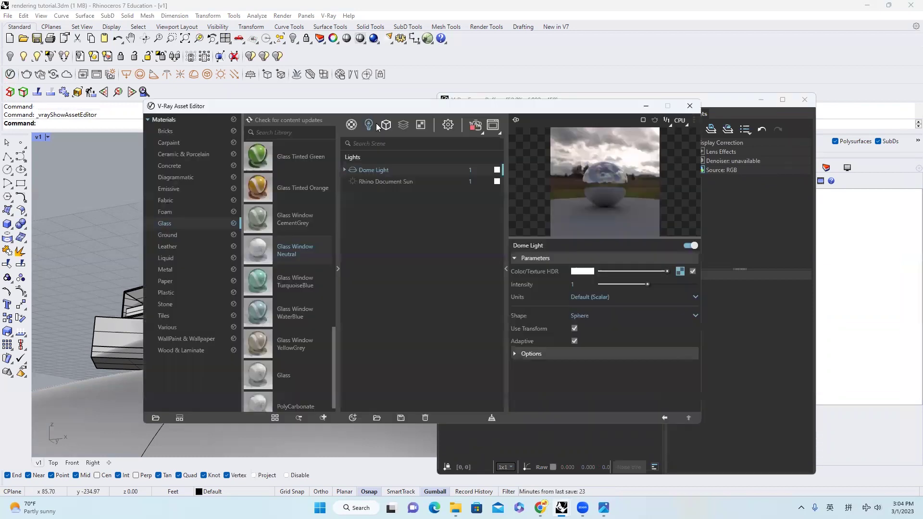
click(352, 124)
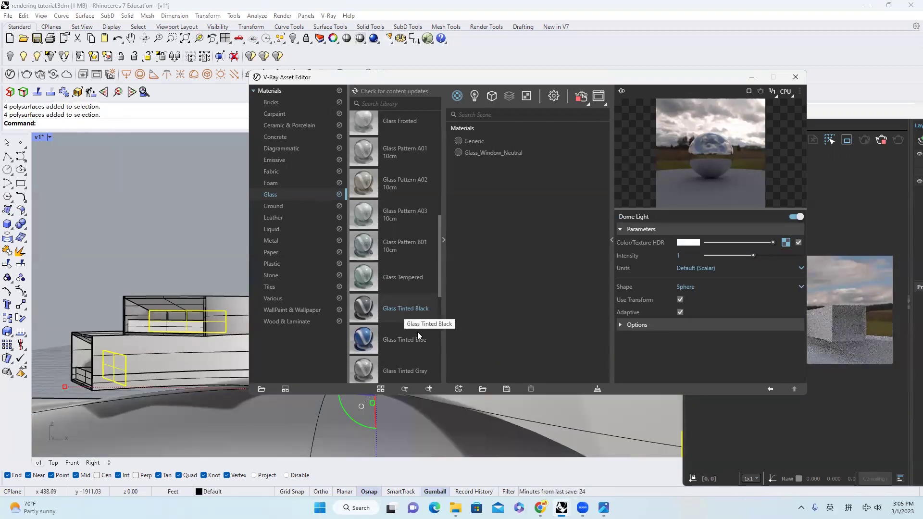
right_click(417, 335)
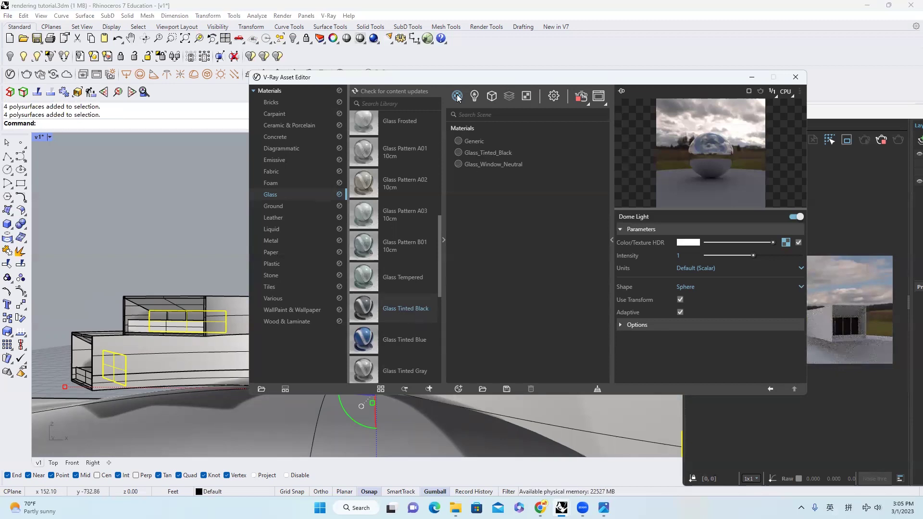
Step: Add the Glass Frosted library material to the scene and apply it to the low panels at the building's open ends
drag(371, 171, 510, 196)
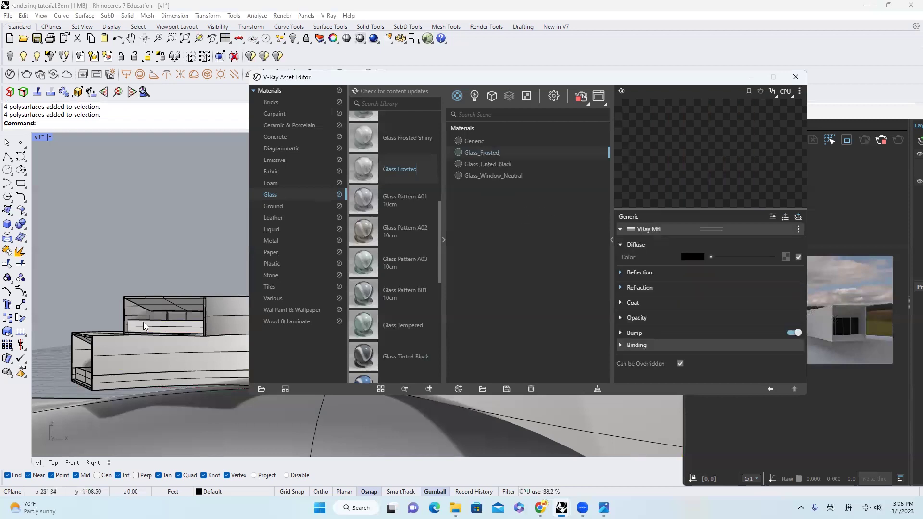
click(166, 327)
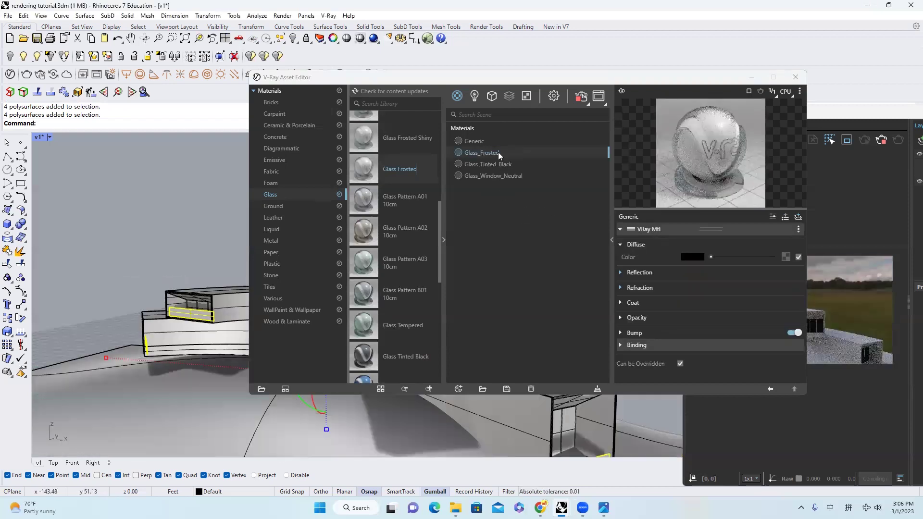
right_click(520, 173)
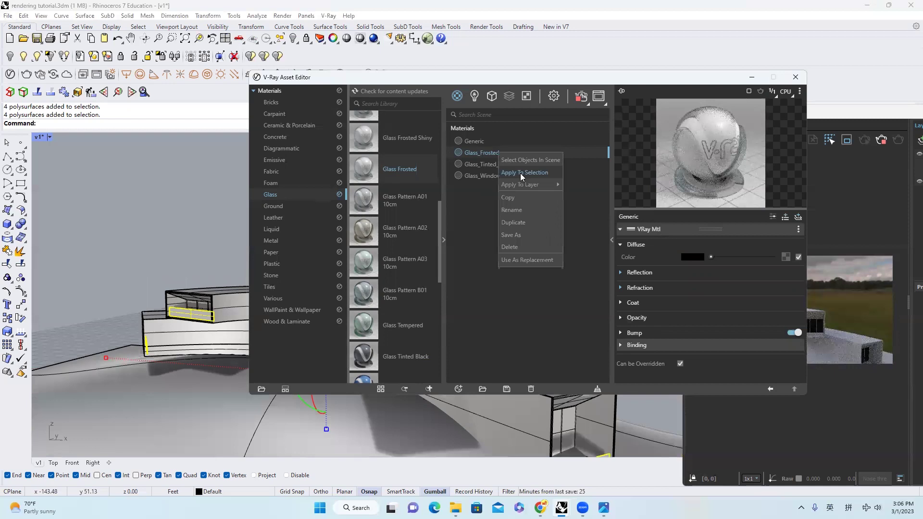
click(520, 173)
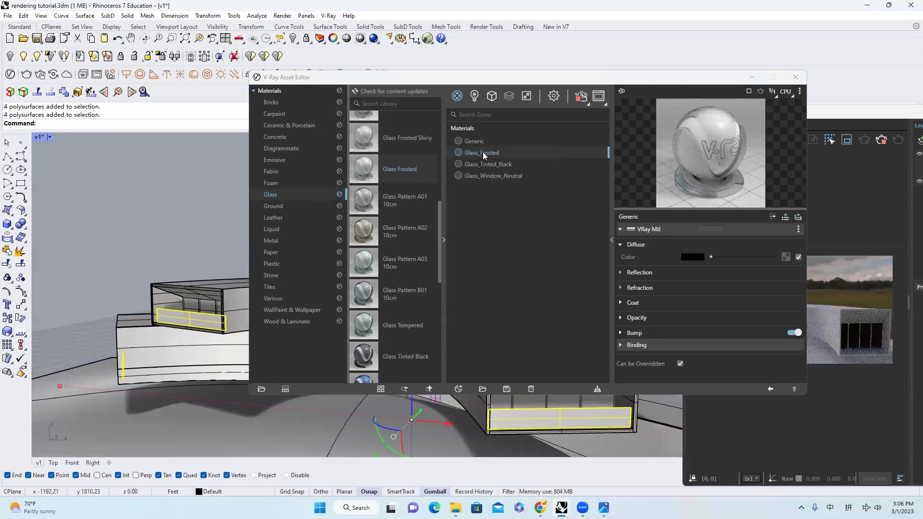
right_click(482, 152)
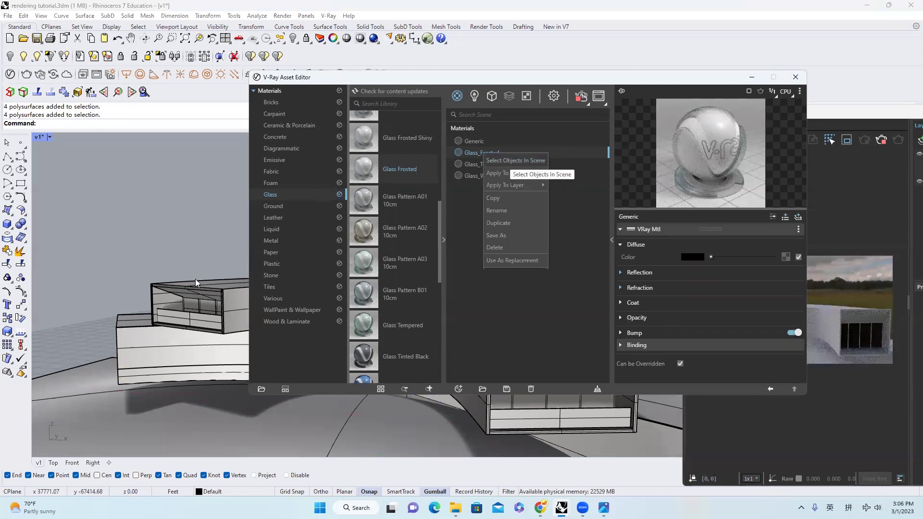
click(509, 159)
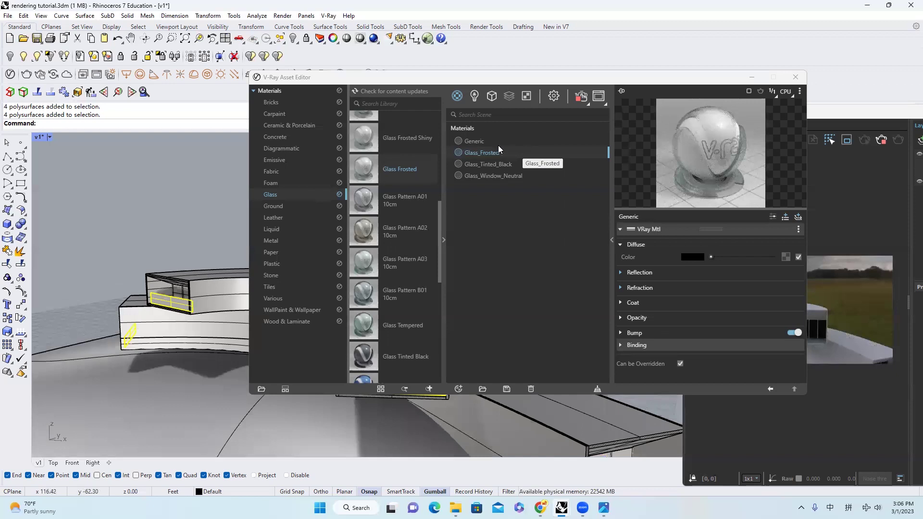
click(509, 163)
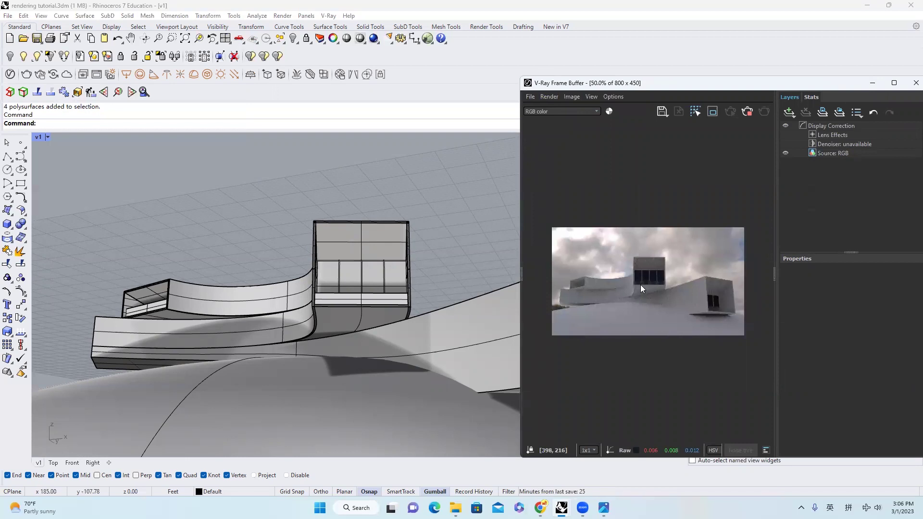
Step: Add V-Ray fur to the ground surface and set its count per area to 7.3
click(353, 403)
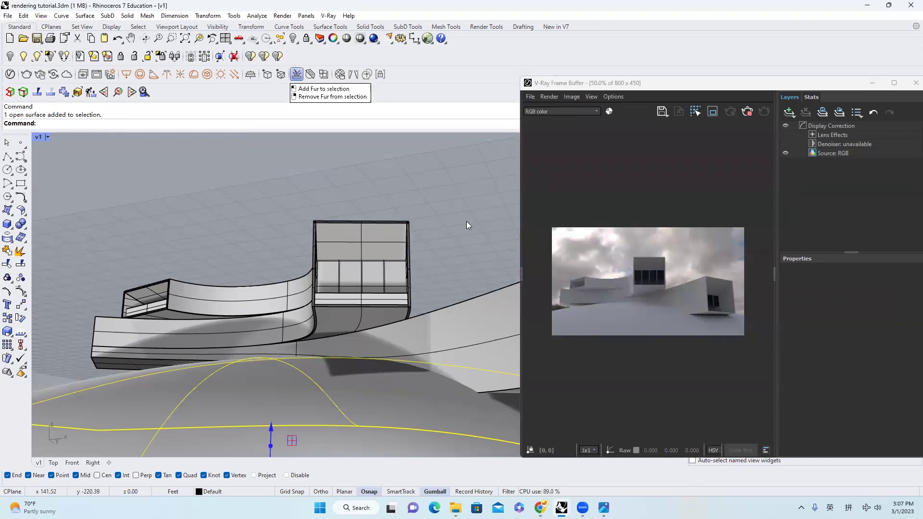
click(9, 74)
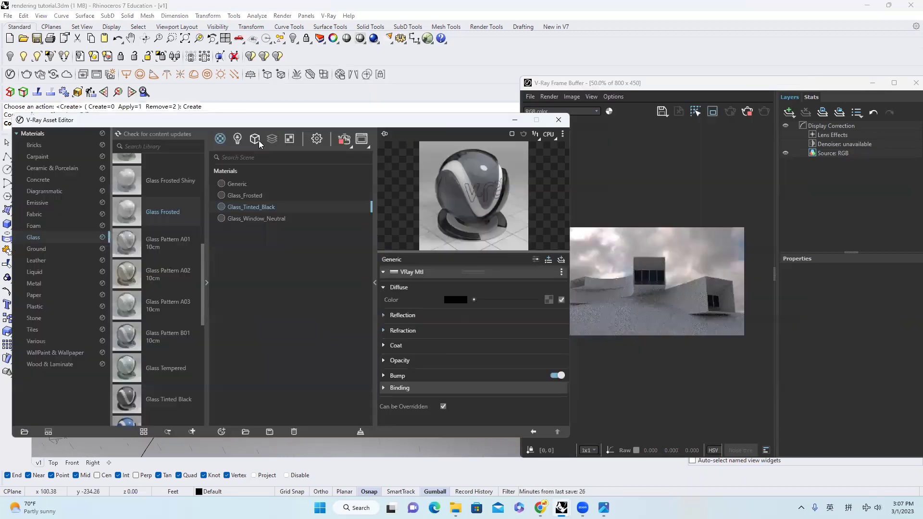
click(255, 138)
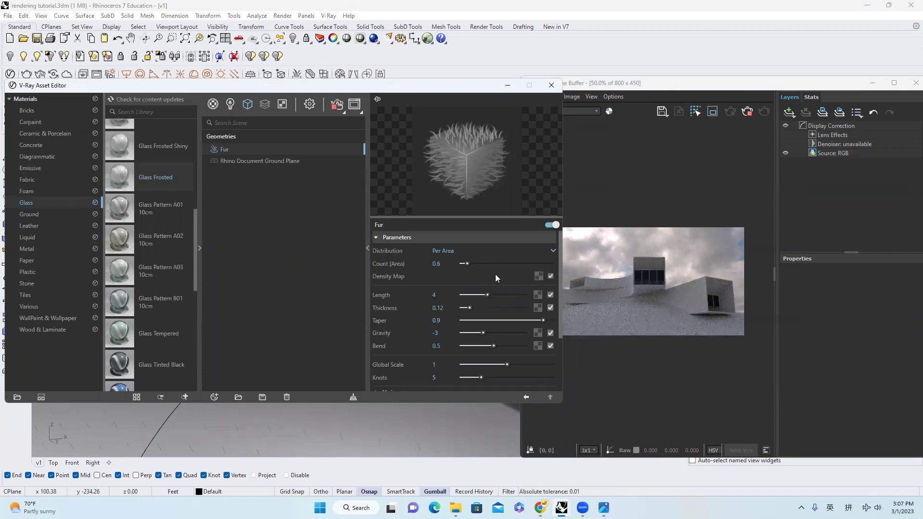
double_click(444, 267)
text(7.3)
key(Return)
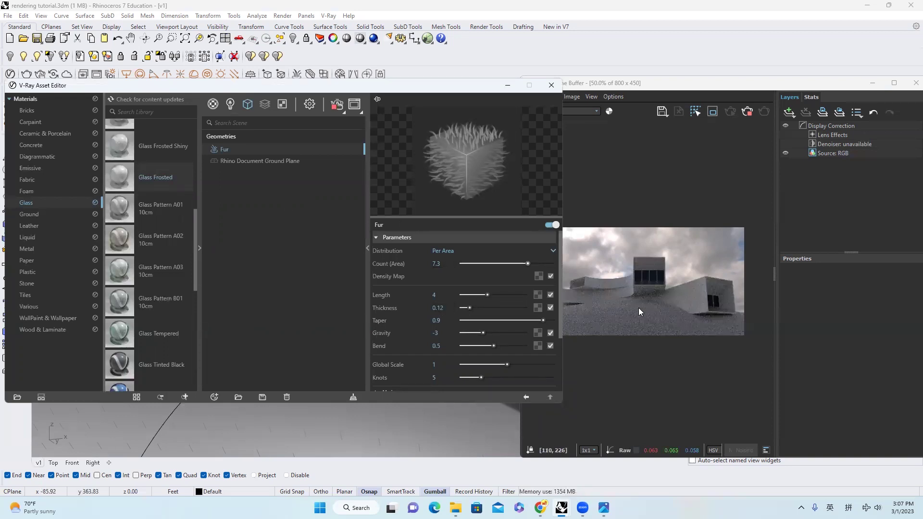
Step: Create a new Generic material with a bright yellow-green diffuse color of about R 0.823, G 1, B 0
click(213, 105)
click(214, 397)
mouse_move(230, 384)
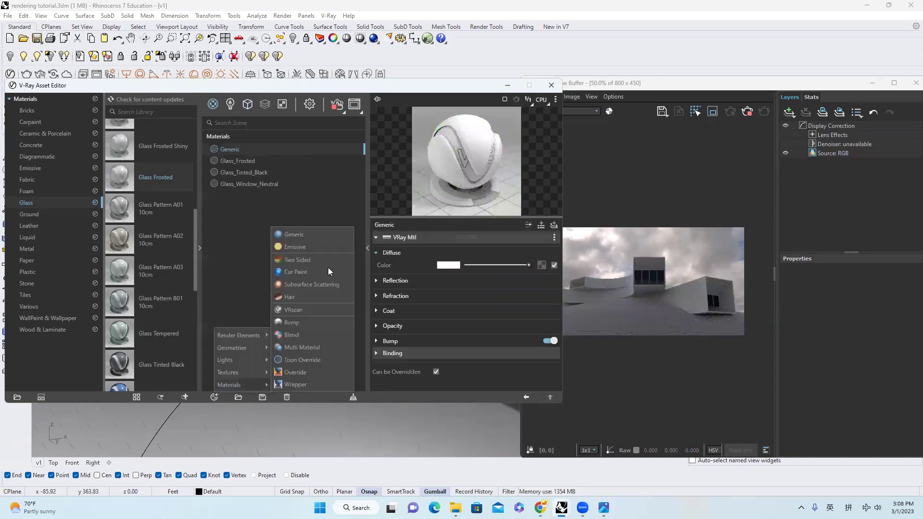
click(319, 236)
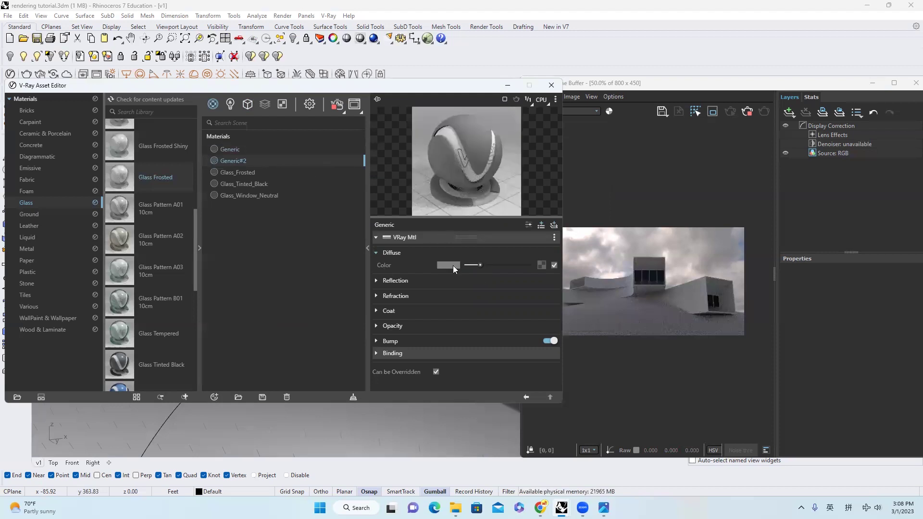
click(444, 201)
click(430, 179)
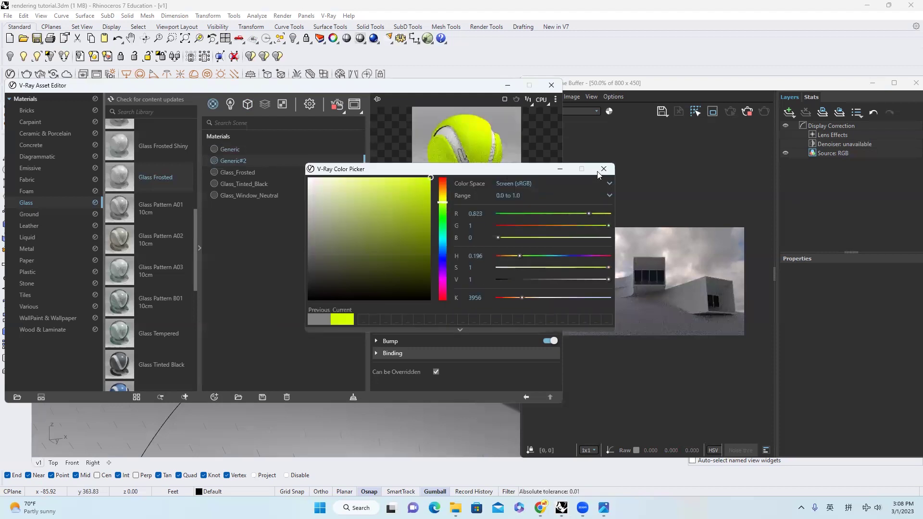
click(603, 169)
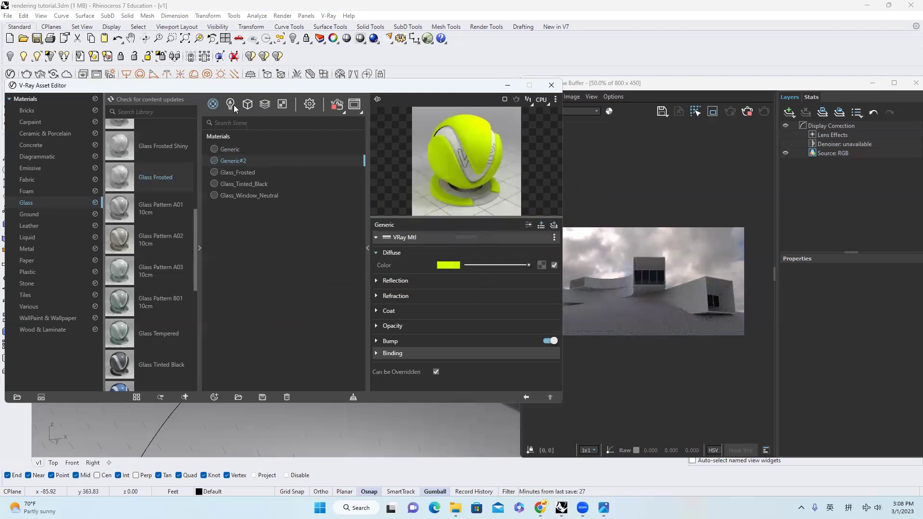
Step: Enable the fur's own material and assign the yellow-green Generic#2 material to it
click(247, 104)
scroll(511, 336, down, 3)
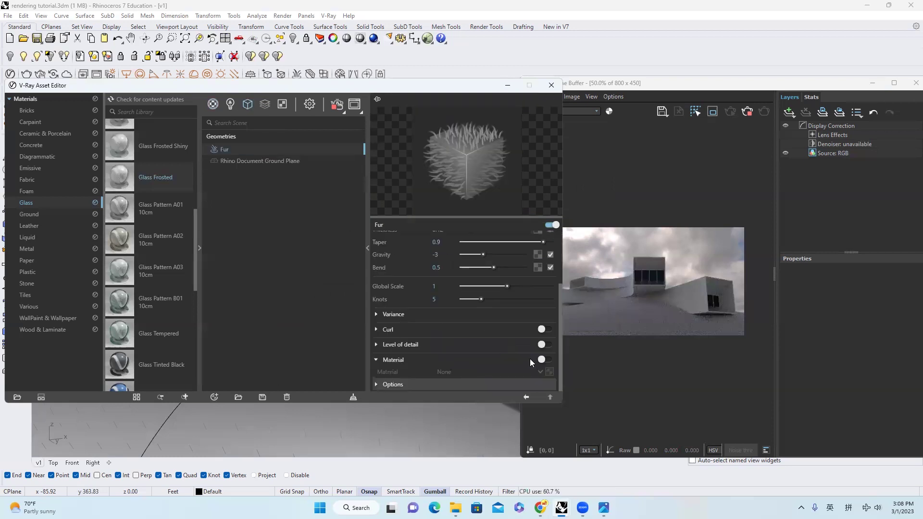
click(461, 371)
click(461, 372)
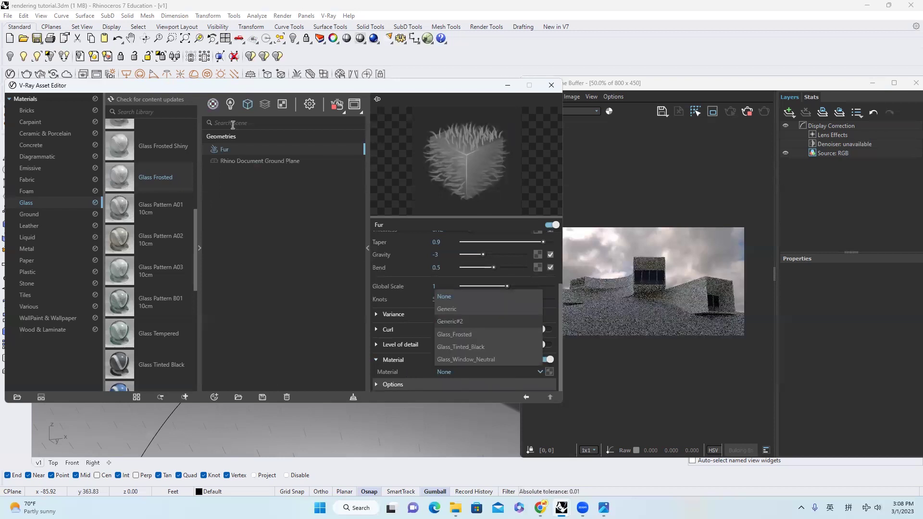
click(462, 331)
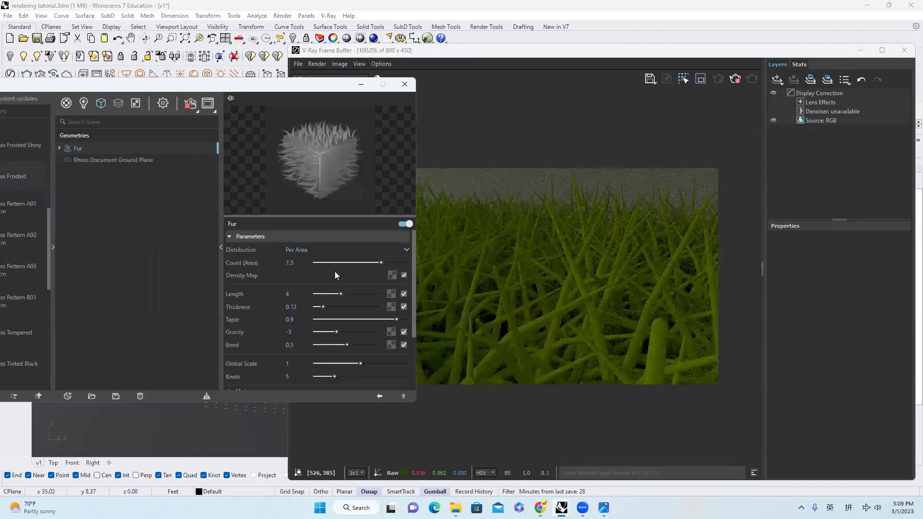
Step: Adjust the fur to a count of 1.8, a length of 4.27 and a thickness of 0.07
click(331, 262)
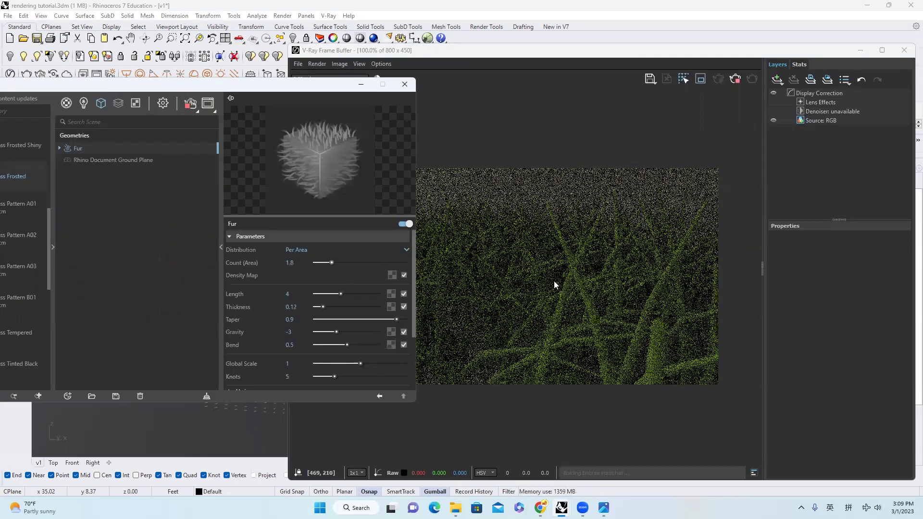
drag(340, 293, 330, 294)
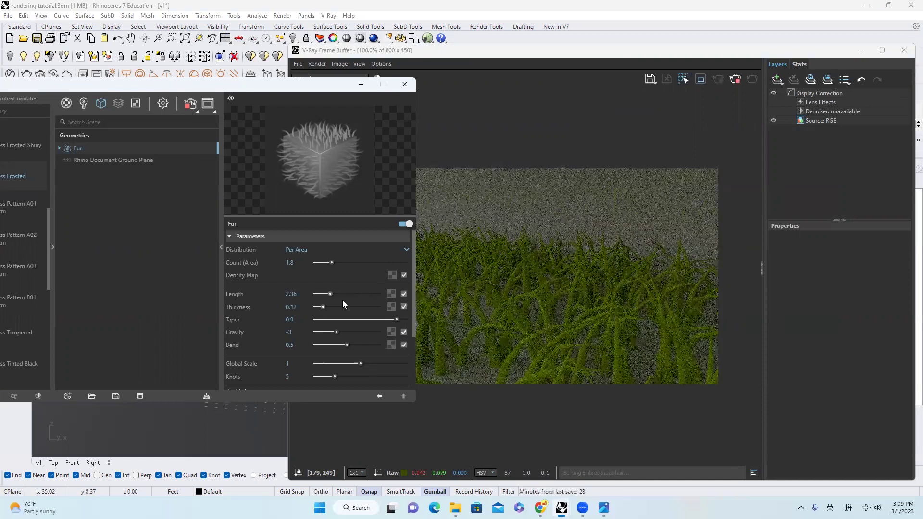
key(ctrl+z)
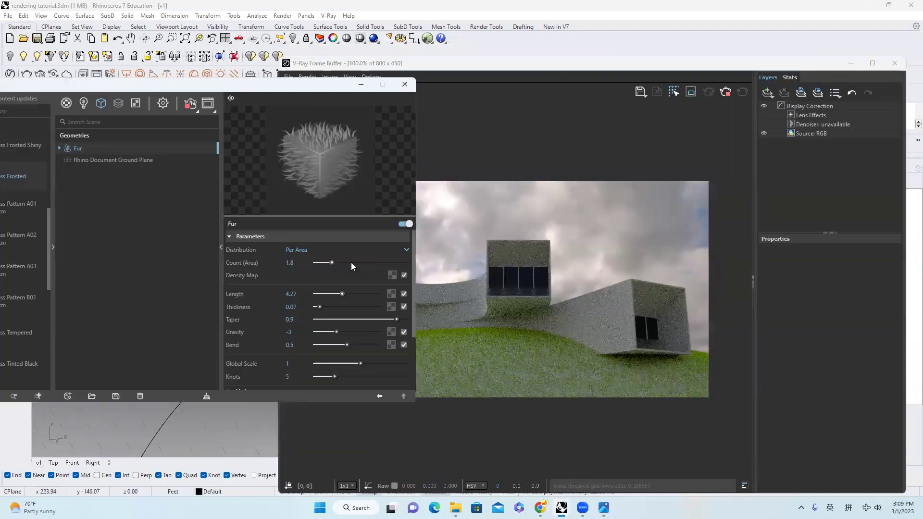
Step: Increase the fur's count per area to 7.9 and look through its remaining parameters
click(359, 263)
click(386, 263)
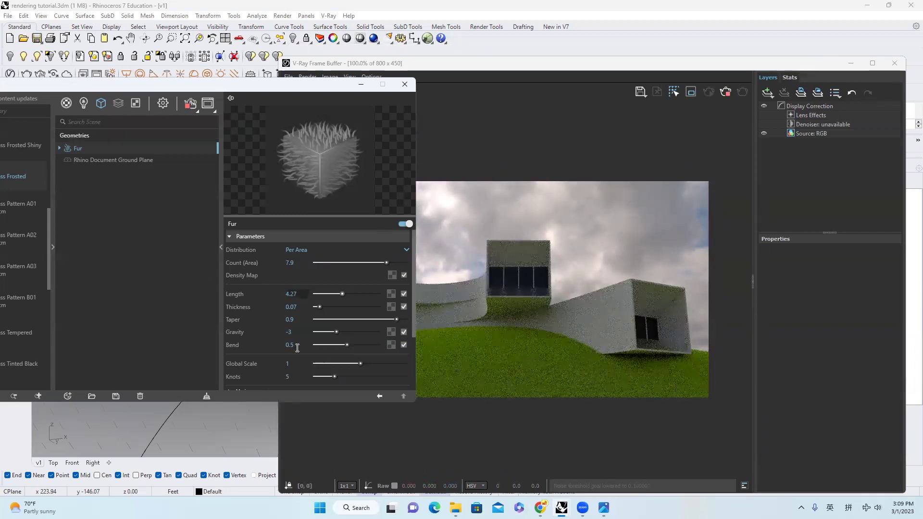
scroll(321, 359, down, 2)
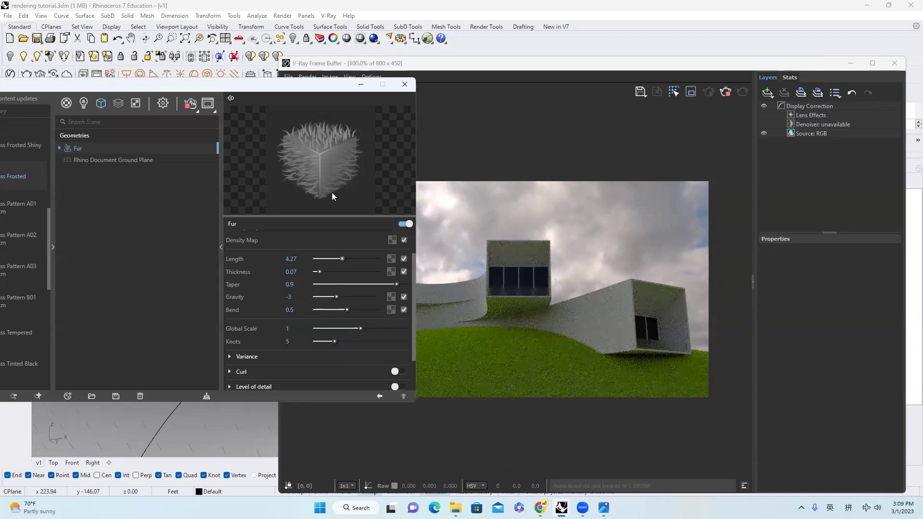
scroll(372, 283, down, 2)
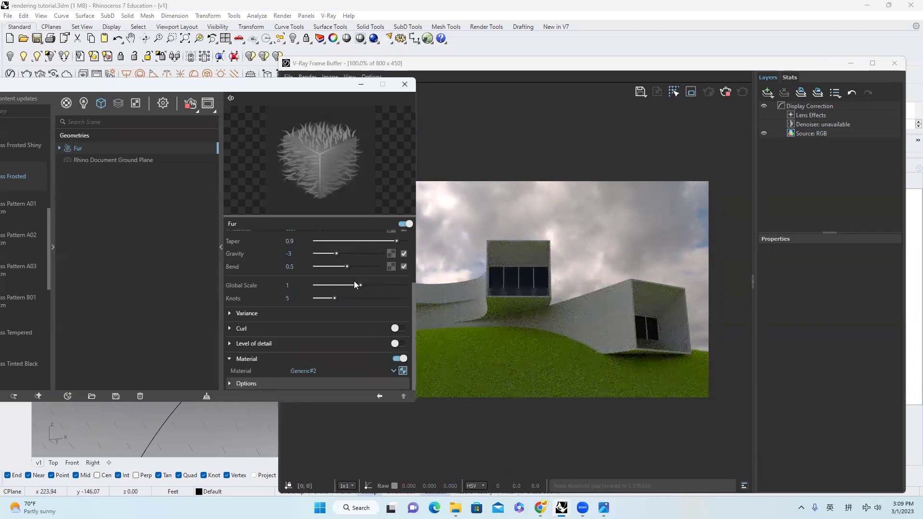
Step: Orbit to a higher, more distant view to check the building and grass in the interactive render
click(539, 316)
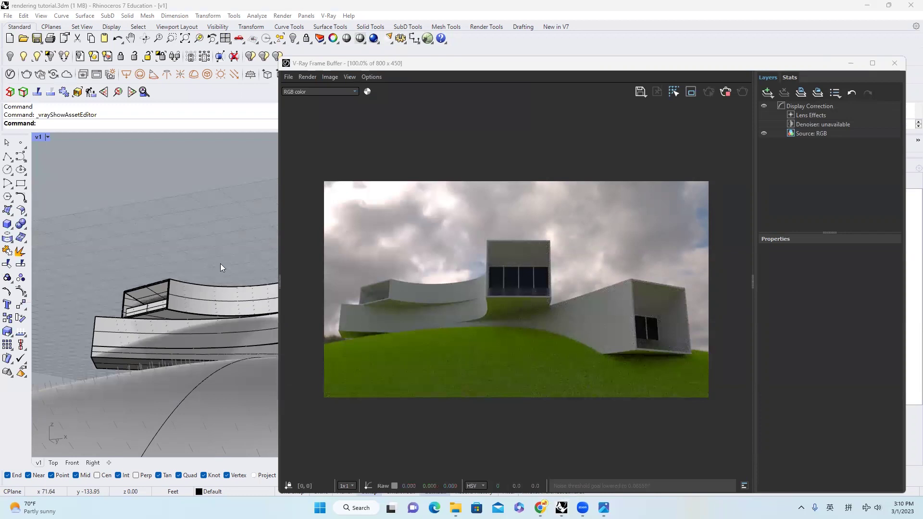
right_drag(218, 327, 214, 269)
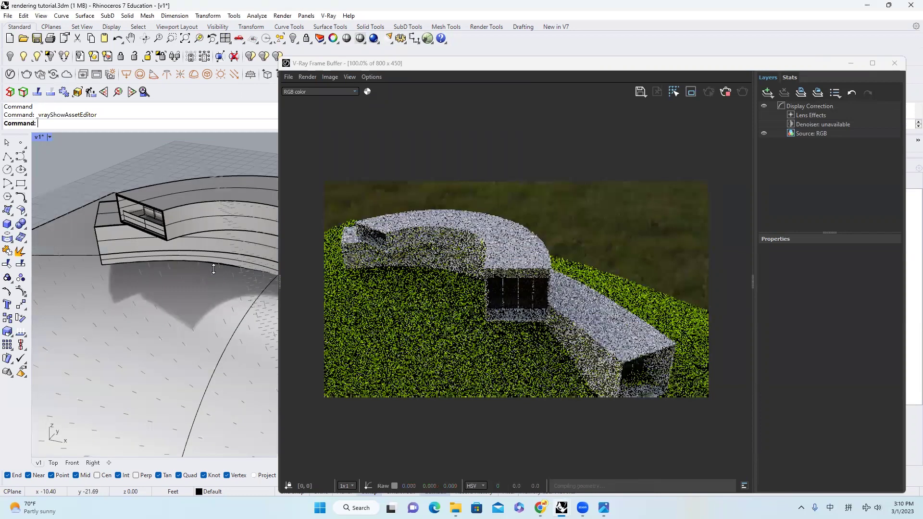
scroll(213, 268, down, 6)
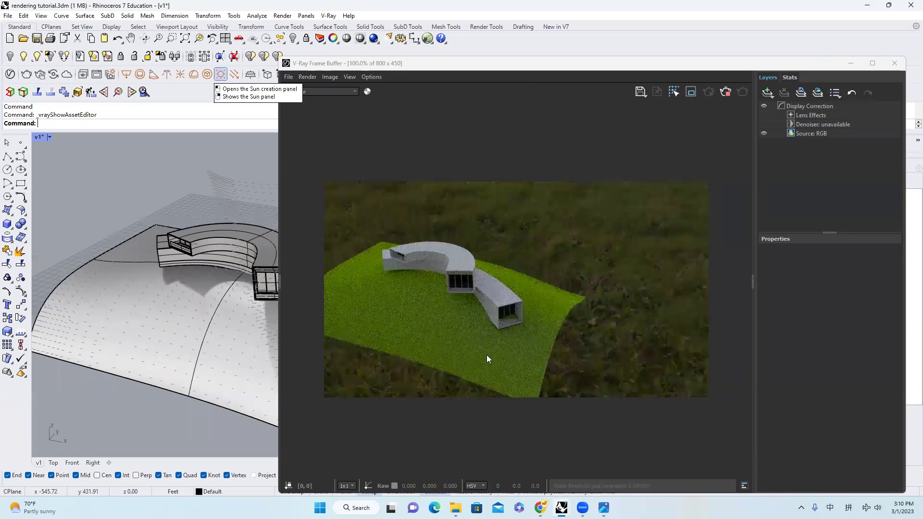
Step: Place a V-Ray sun light in front of the terrain and lower its intensity multiplier to 0.038
click(446, 379)
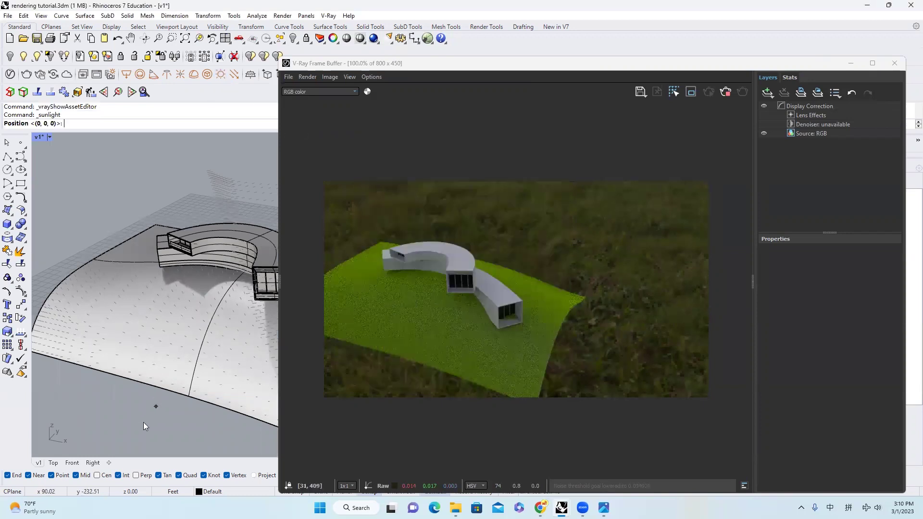
click(139, 427)
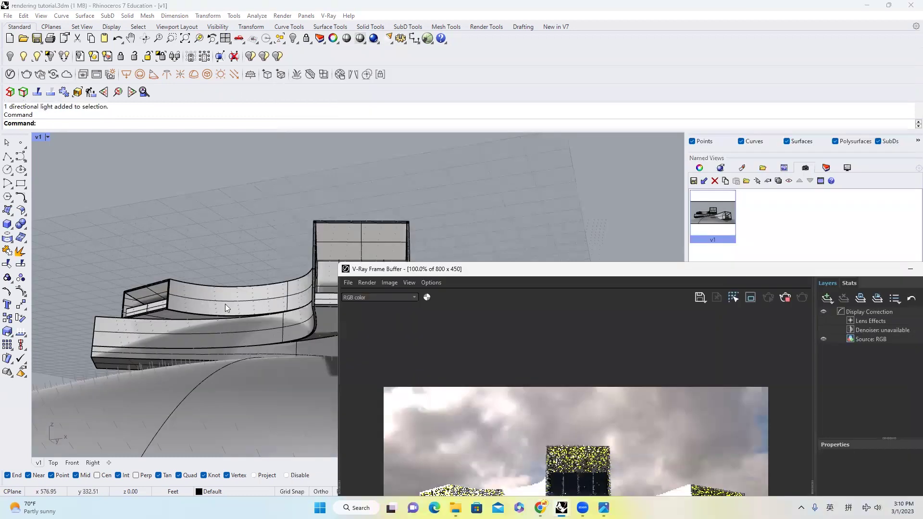
click(10, 74)
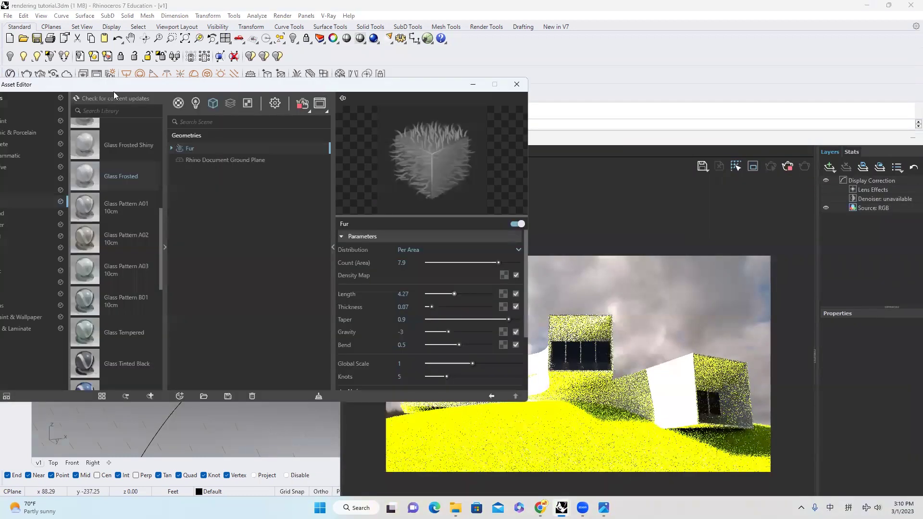
click(83, 91)
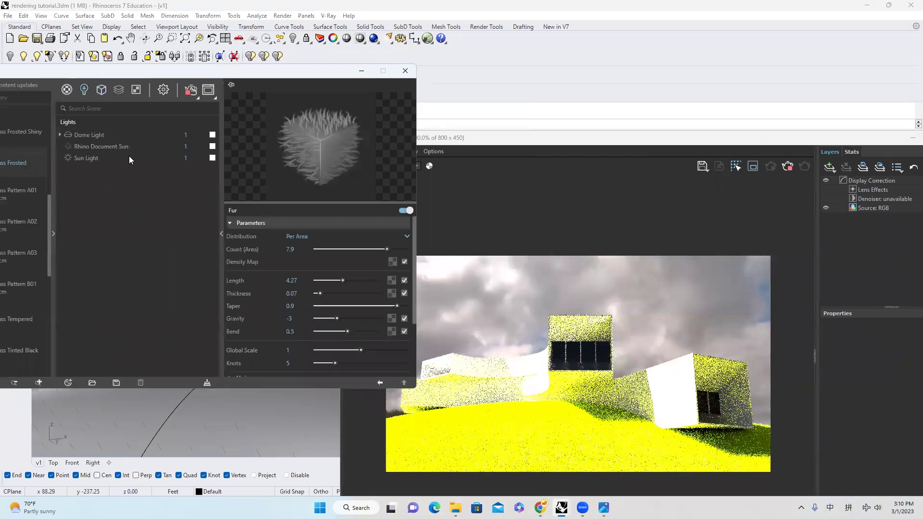
click(128, 156)
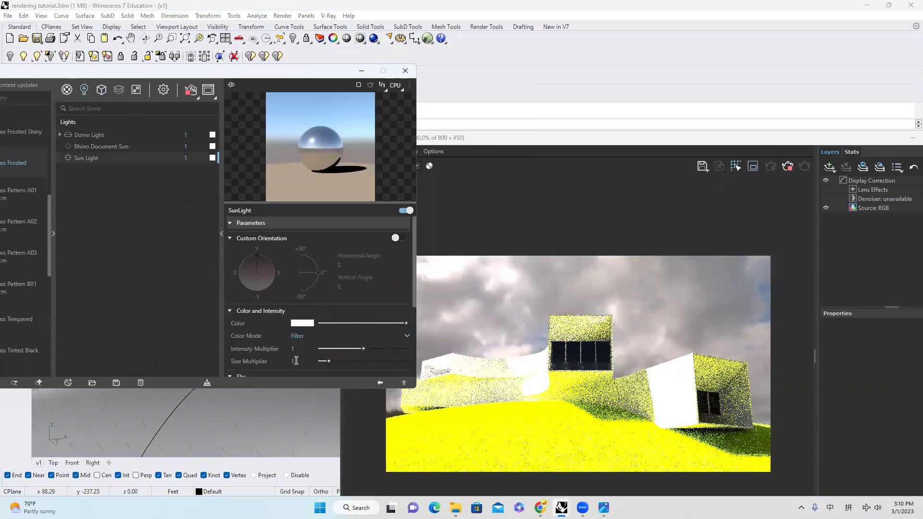
click(335, 348)
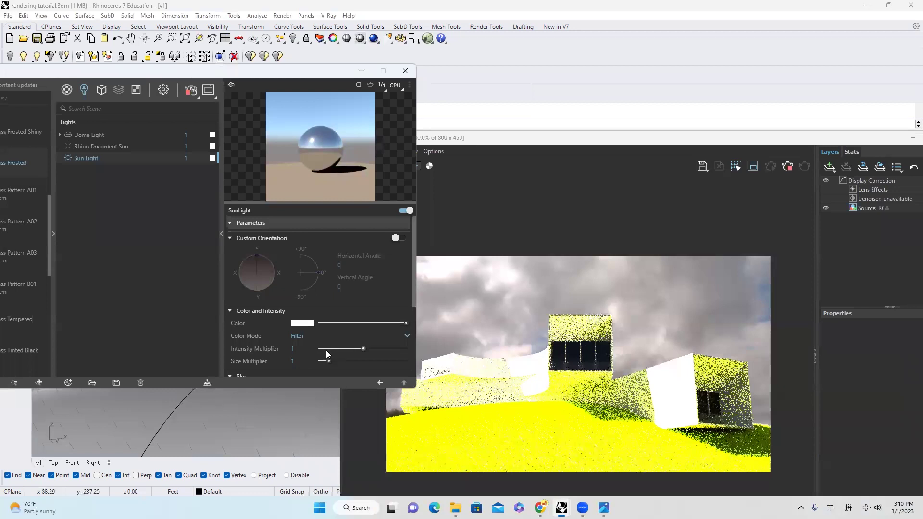
click(325, 349)
drag(324, 350, 321, 349)
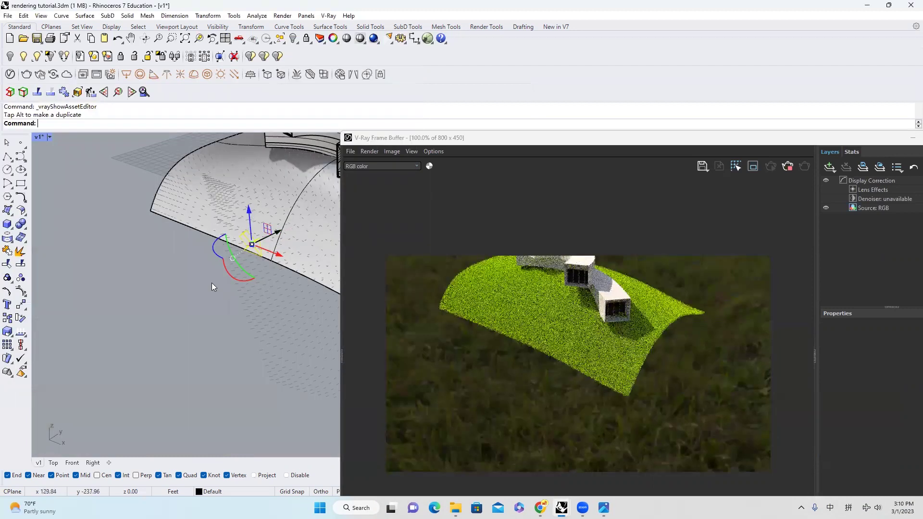
Step: Rotate the sun light to change the direction of the sunlight on the building
drag(211, 283, 261, 259)
right_drag(252, 273, 225, 252)
drag(225, 258, 315, 263)
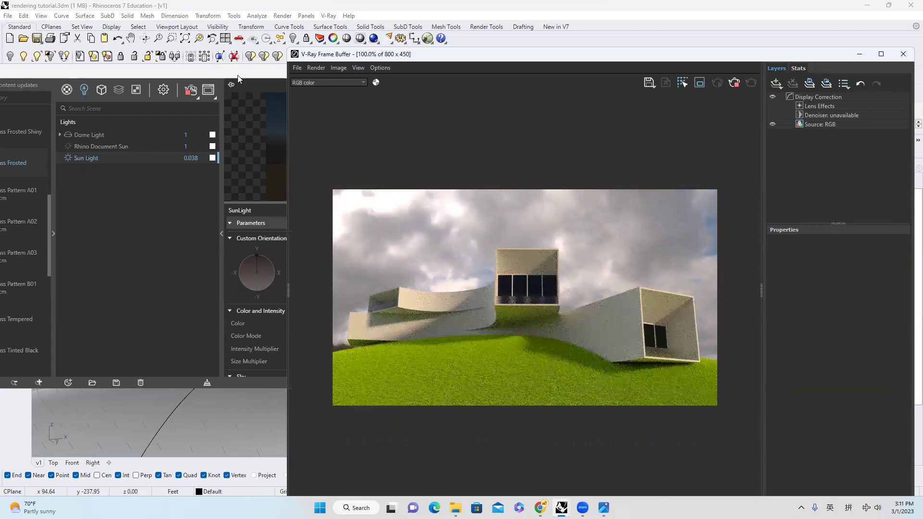
Step: Switch the sun light's color mode to Override
drag(238, 76, 148, 69)
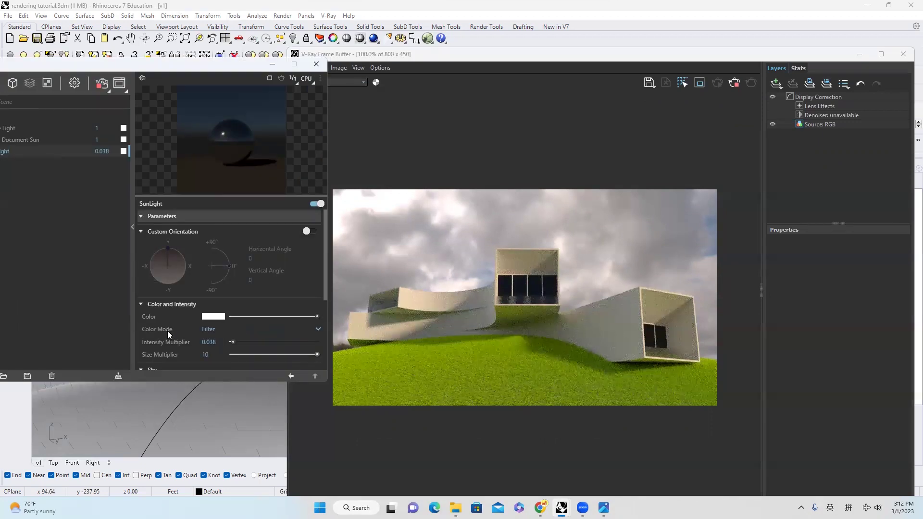
click(243, 331)
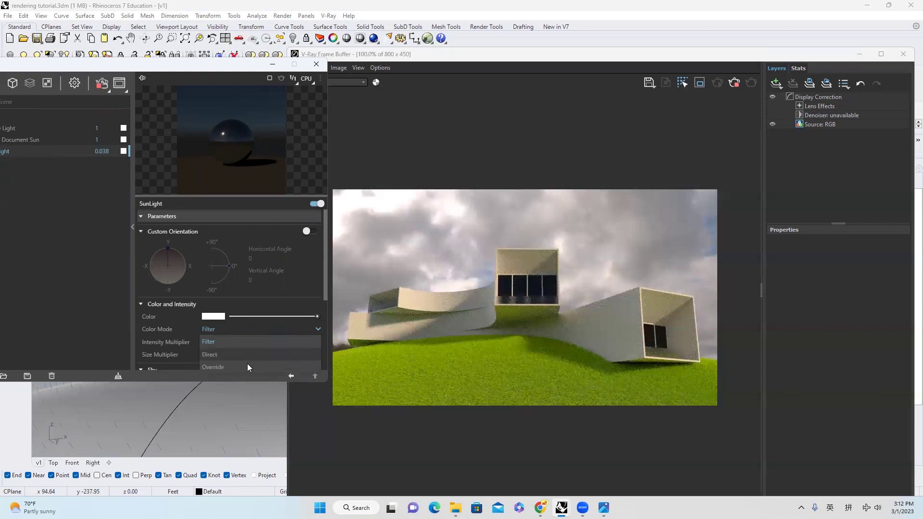
click(247, 363)
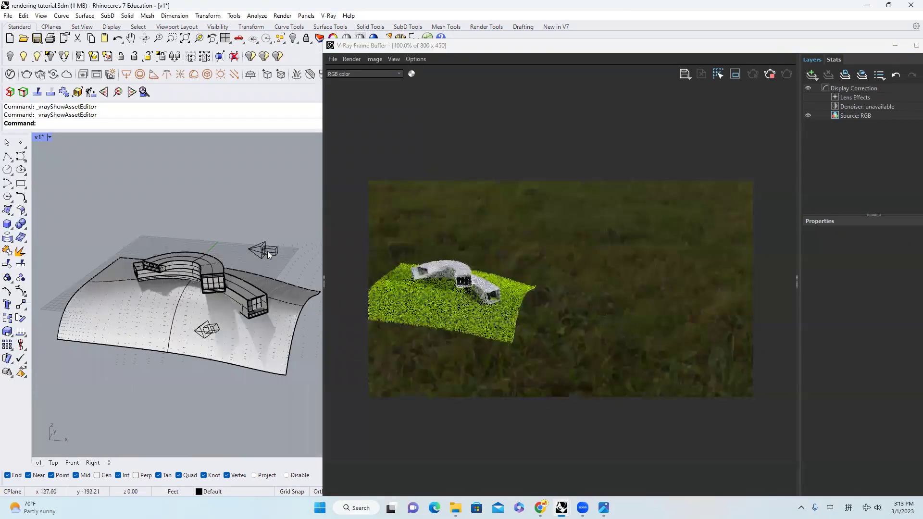
Step: Rotate the dome light about its vertical axis to turn the sky, and check the result in the enlarged interactive render
click(267, 251)
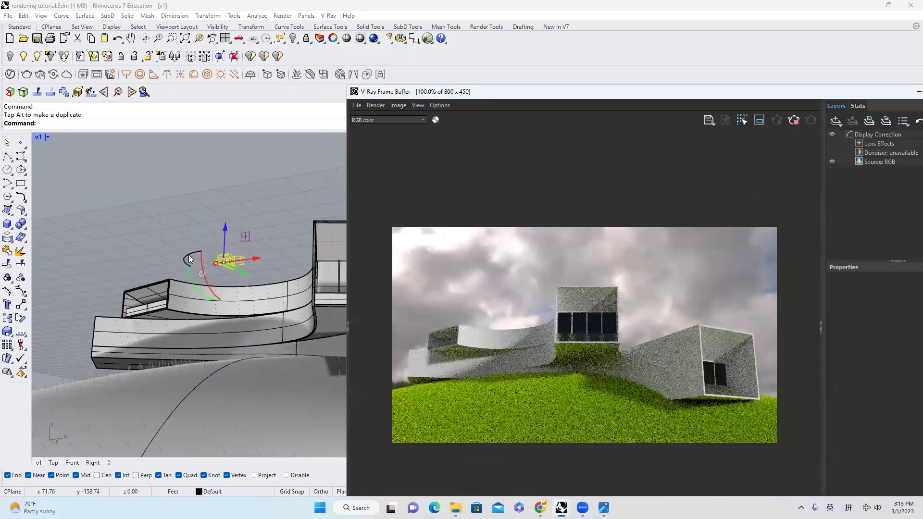
drag(222, 251, 243, 244)
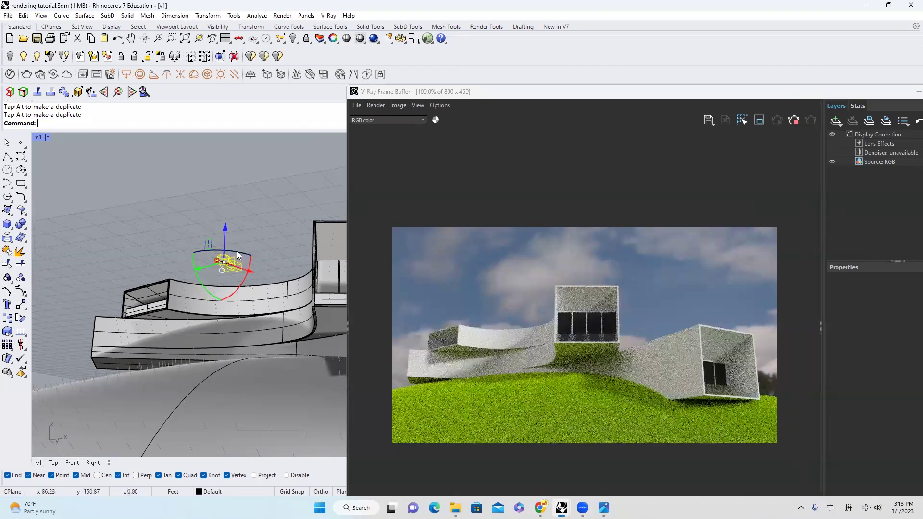
drag(567, 91, 421, 49)
click(786, 51)
scroll(399, 274, up, 1)
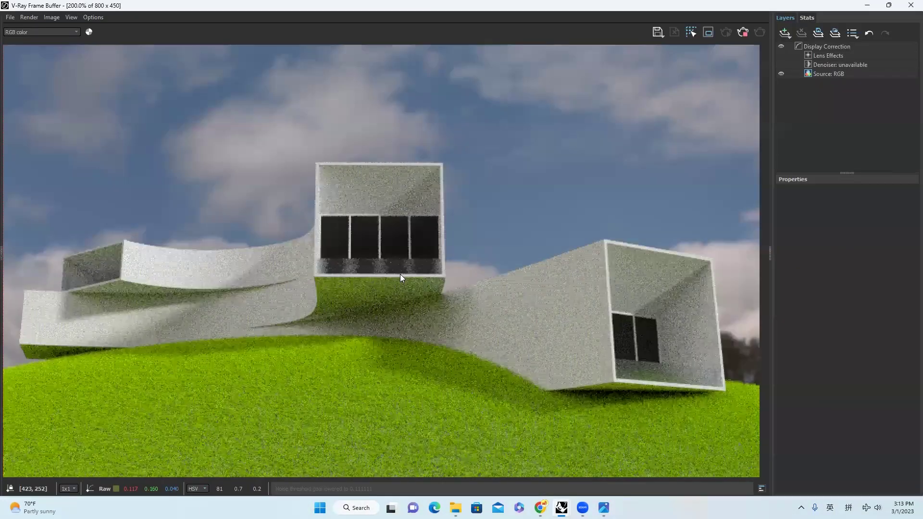
scroll(724, 38, down, 1)
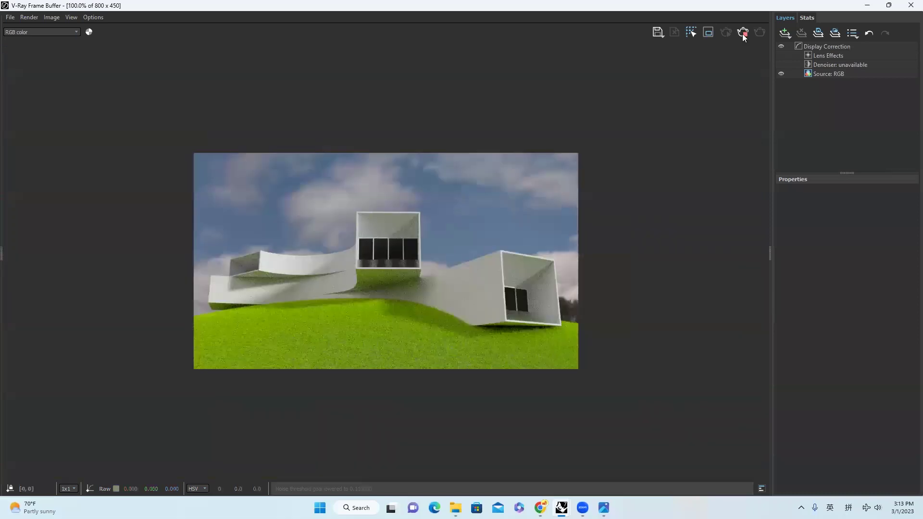
Step: Stop the interactive render and disable interactive mode in the V-Ray render settings
click(743, 35)
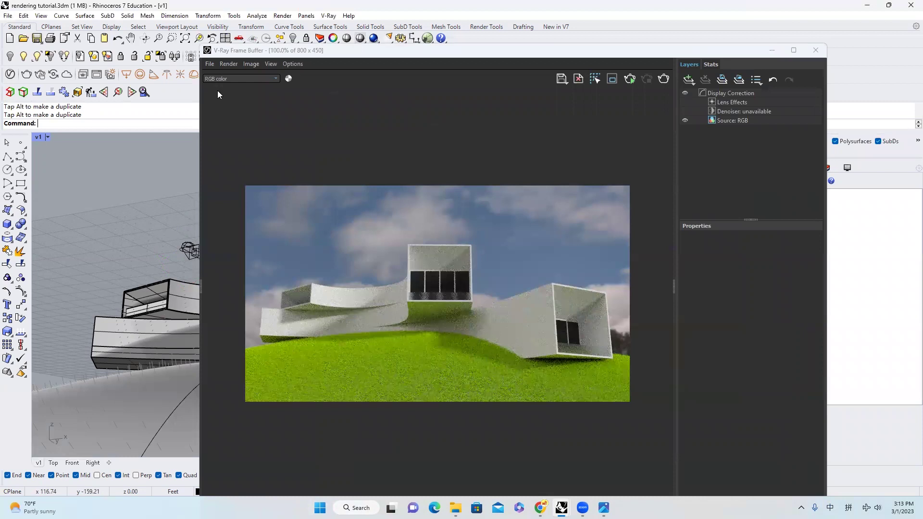
click(10, 74)
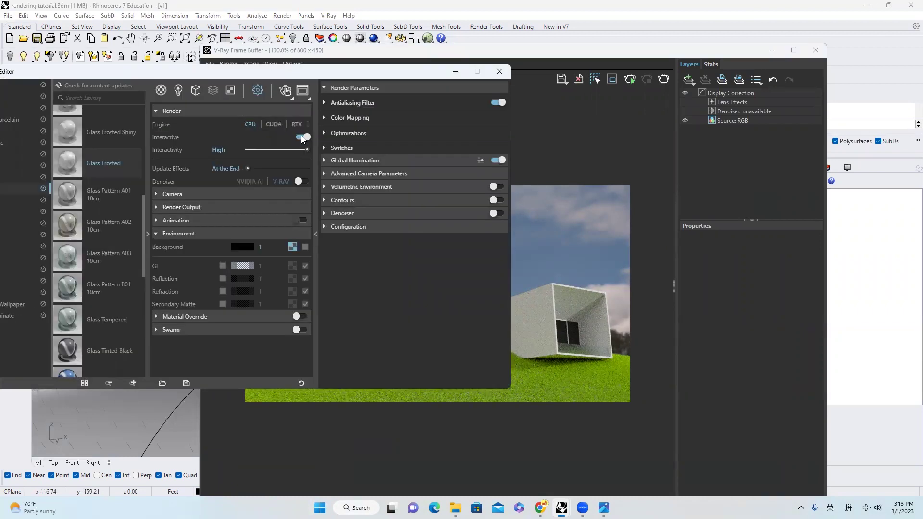
click(301, 136)
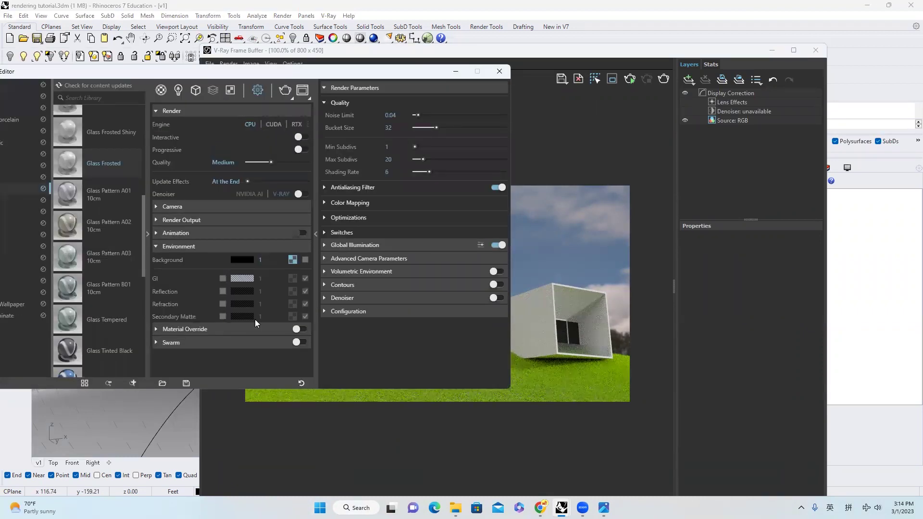
Step: Set the output image width to 4000 with the 16:9 Widescreen aspect ratio and render the view
click(248, 219)
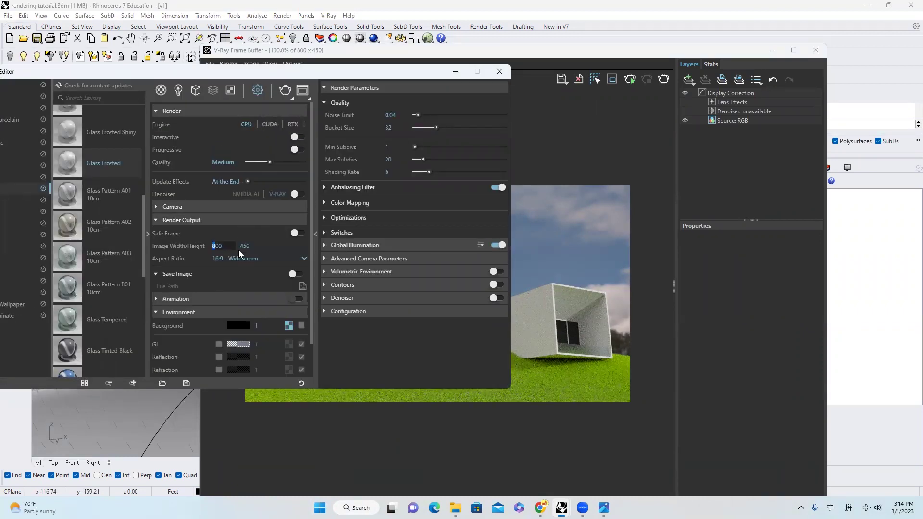
click(235, 243)
text(4000)
click(235, 233)
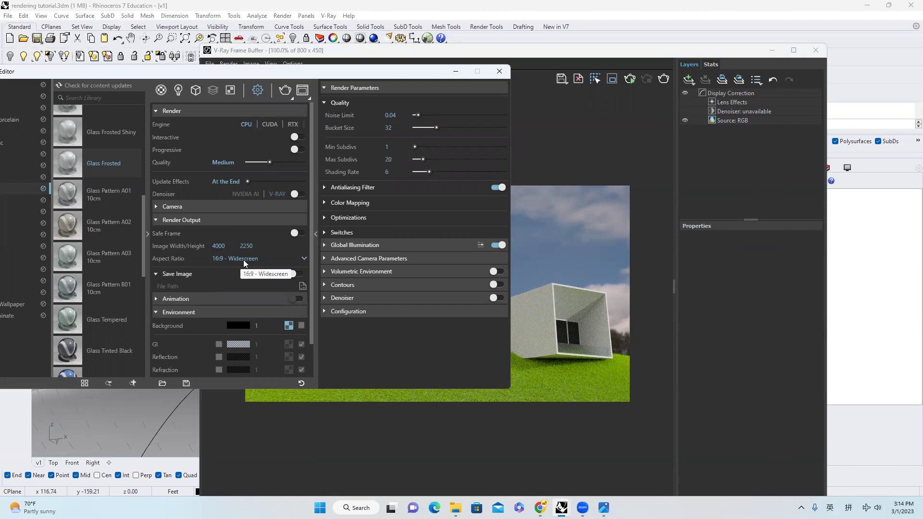
click(251, 260)
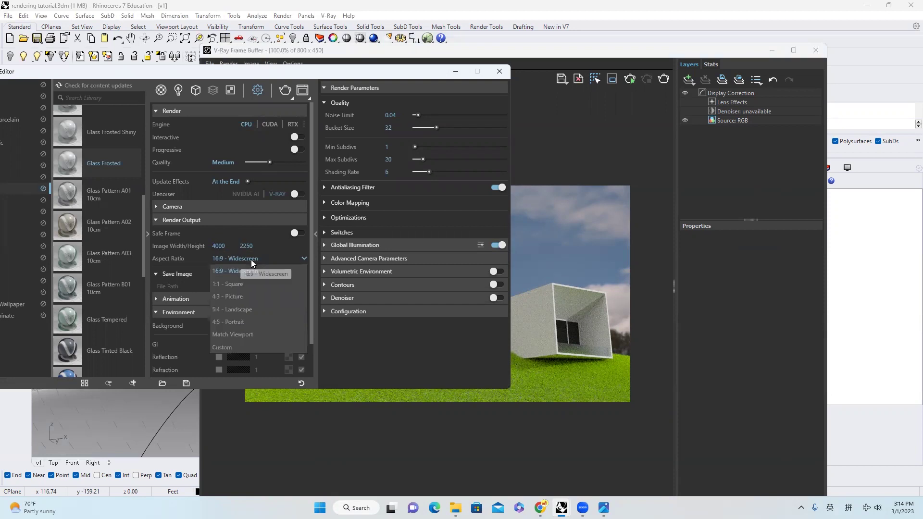
click(252, 232)
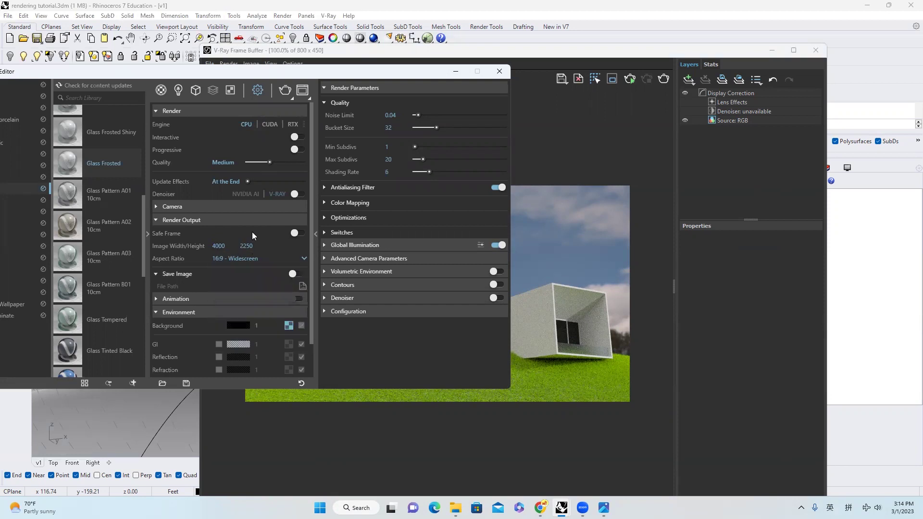
click(285, 91)
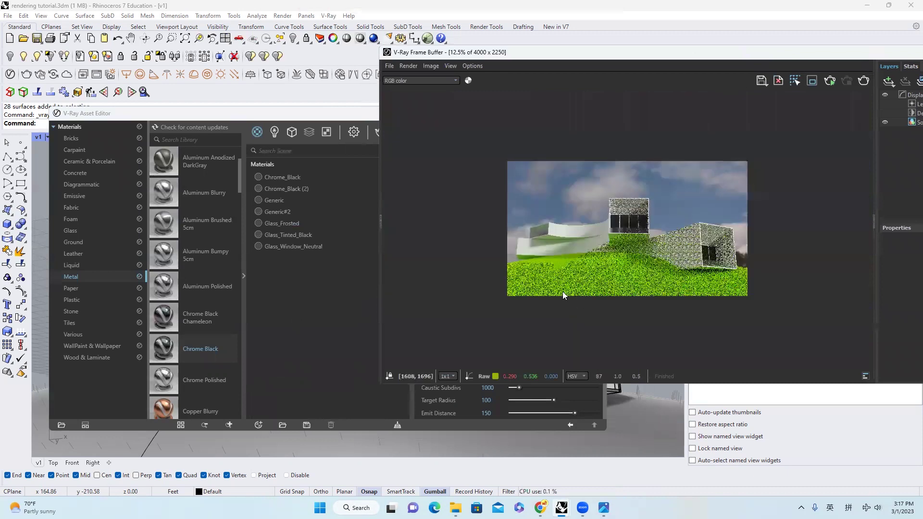
scroll(563, 295, up, 1)
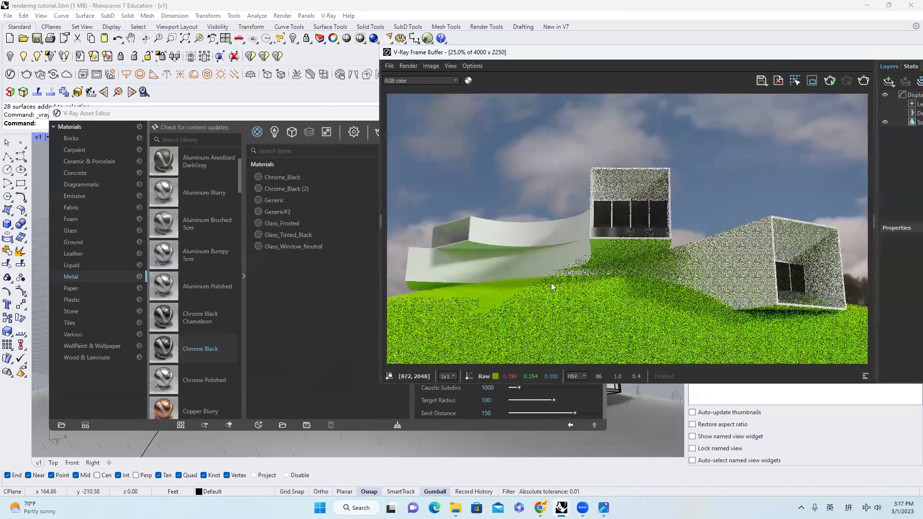
Step: Try a pure green diffuse color on the Generic#2 grass material
drag(285, 117, 266, 116)
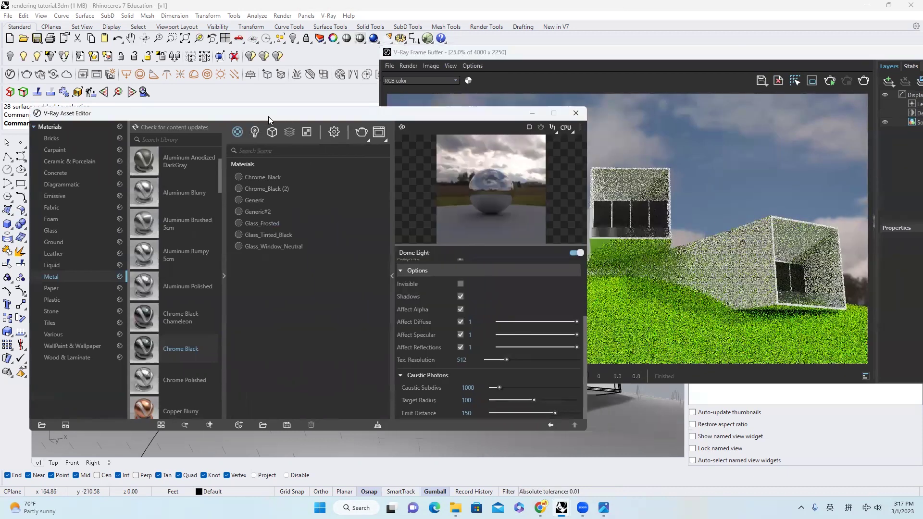
click(276, 211)
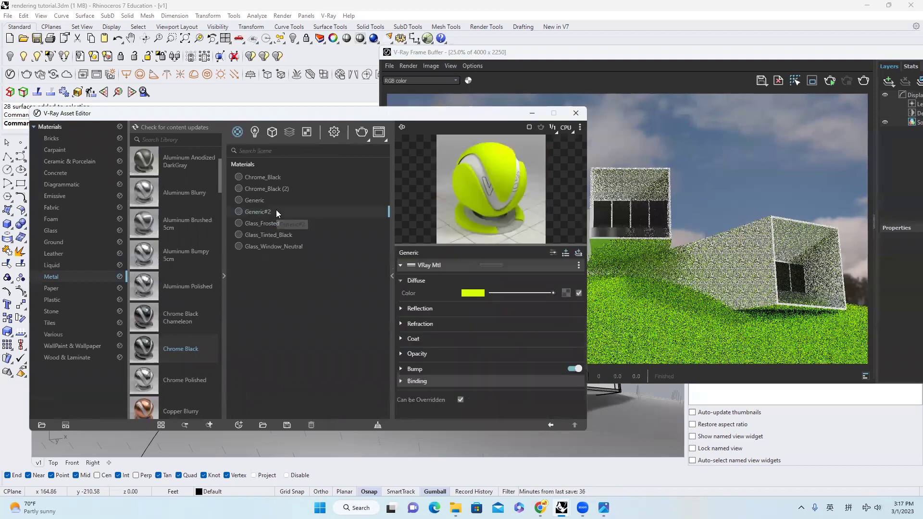
click(471, 294)
click(442, 216)
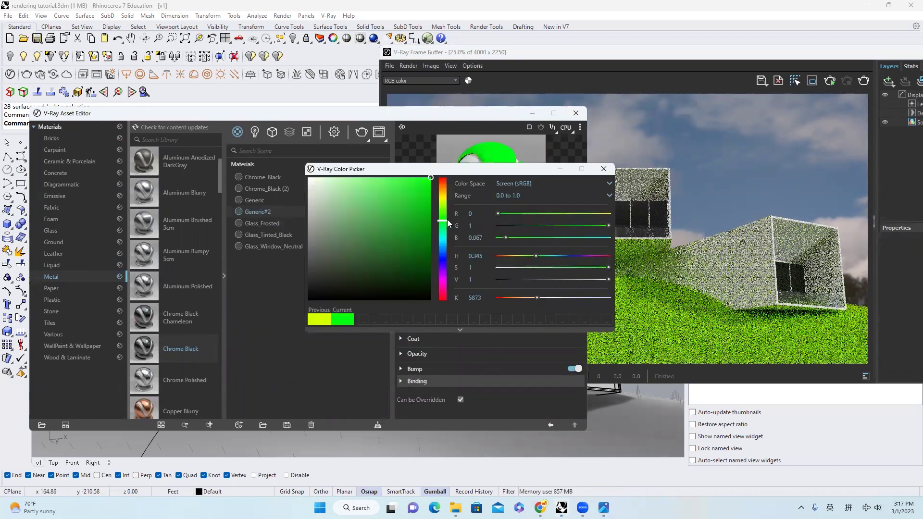
drag(448, 219, 450, 225)
Step: Set the Generic#2 material's diffuse color to a darker yellow-green, about R 0.655, G 0.753, B 0, and close the asset editor
click(471, 294)
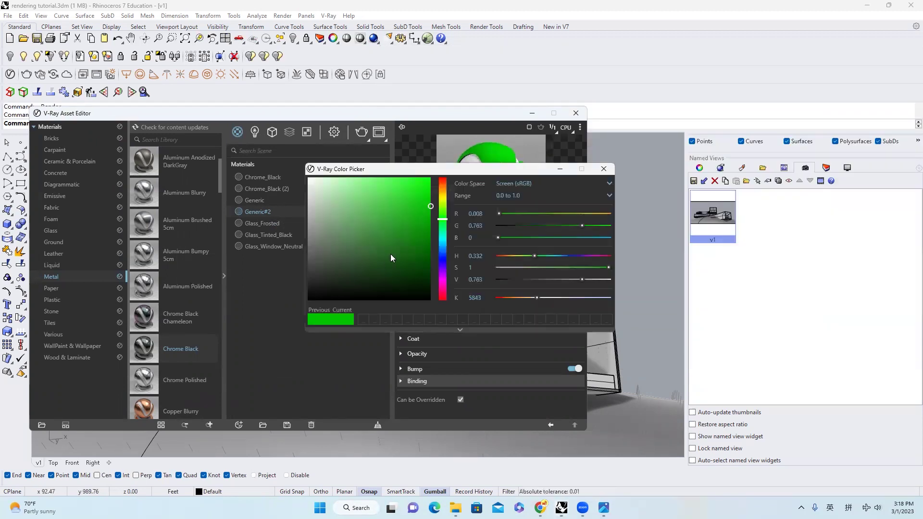
click(444, 207)
click(432, 190)
drag(446, 205, 444, 201)
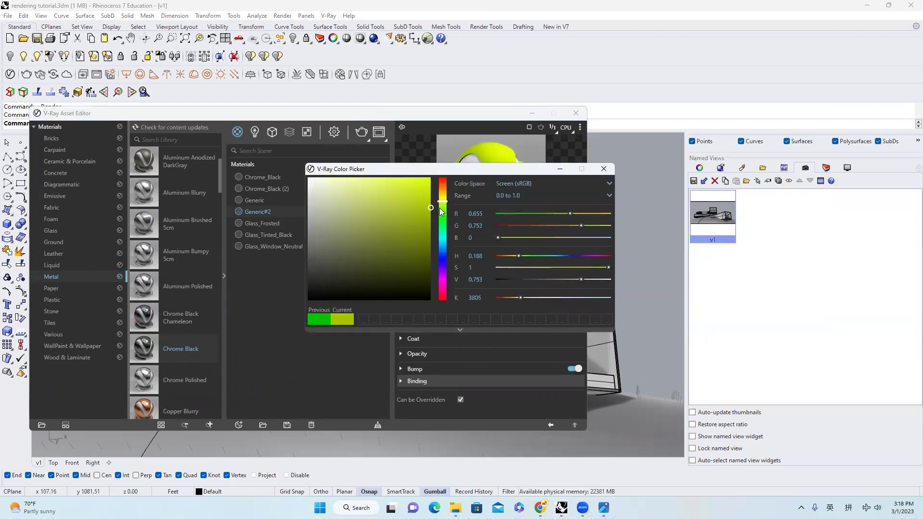
click(603, 169)
click(575, 113)
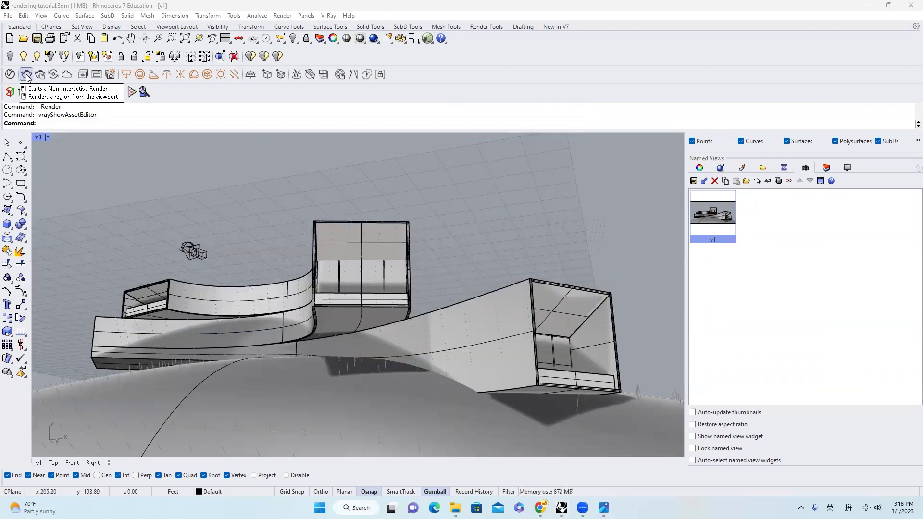
Step: Run a non-interactive render with the new grass color and save the finished image as 1.png
click(26, 74)
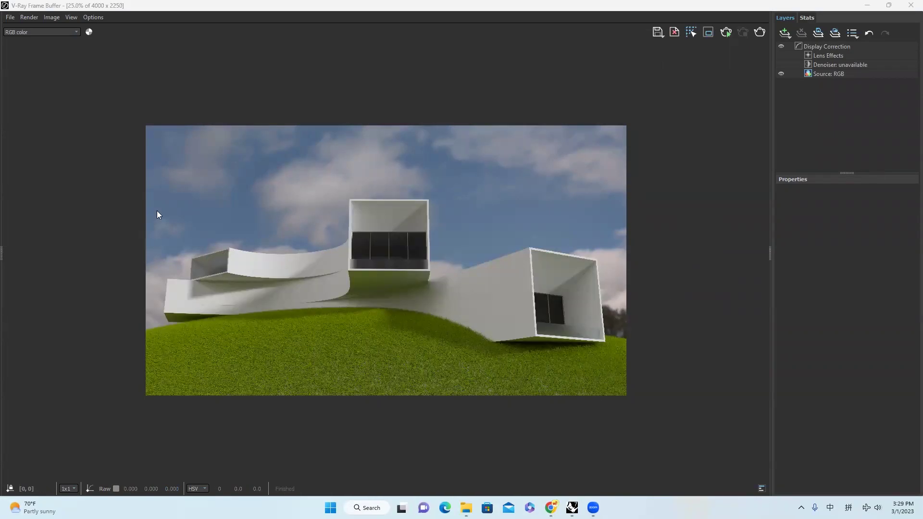
click(657, 33)
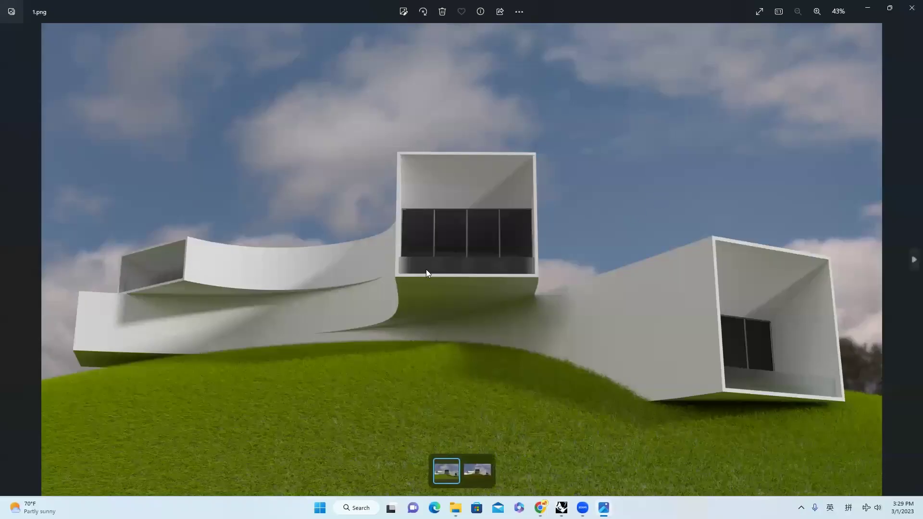
Step: Examine the window frames and the grass edge up close in the saved 1.png in the Photos viewer
scroll(422, 212, up, 6)
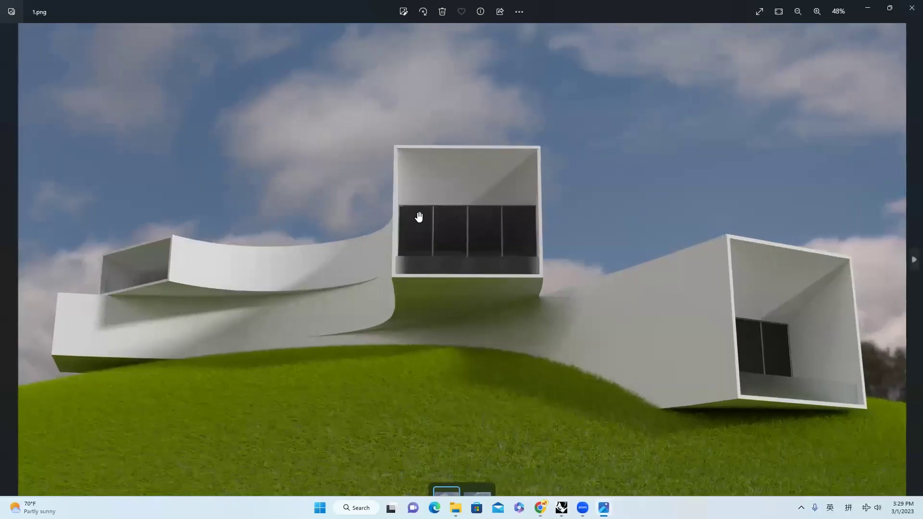
scroll(380, 205, down, 6)
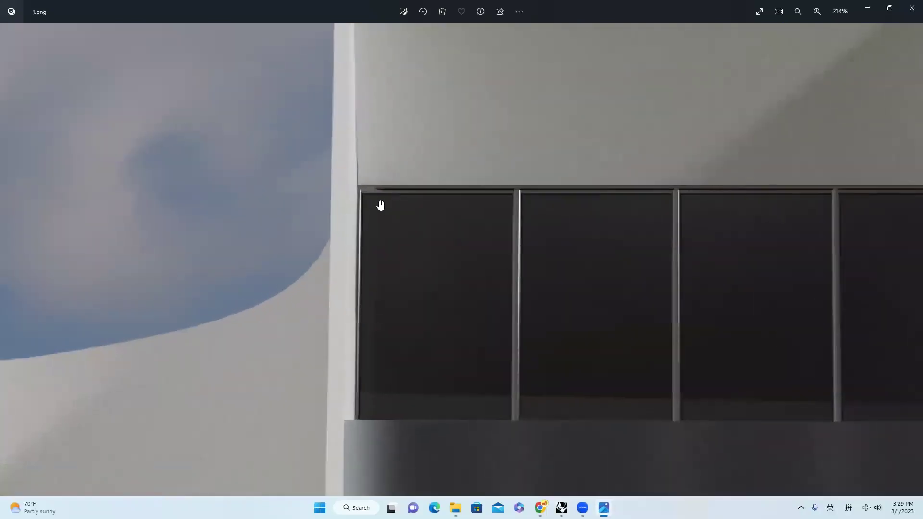
scroll(456, 350, up, 10)
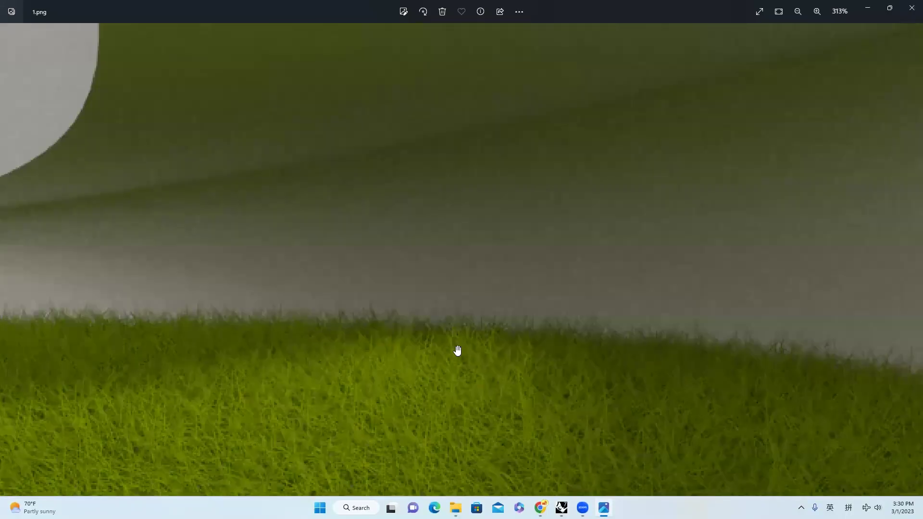
scroll(457, 350, down, 10)
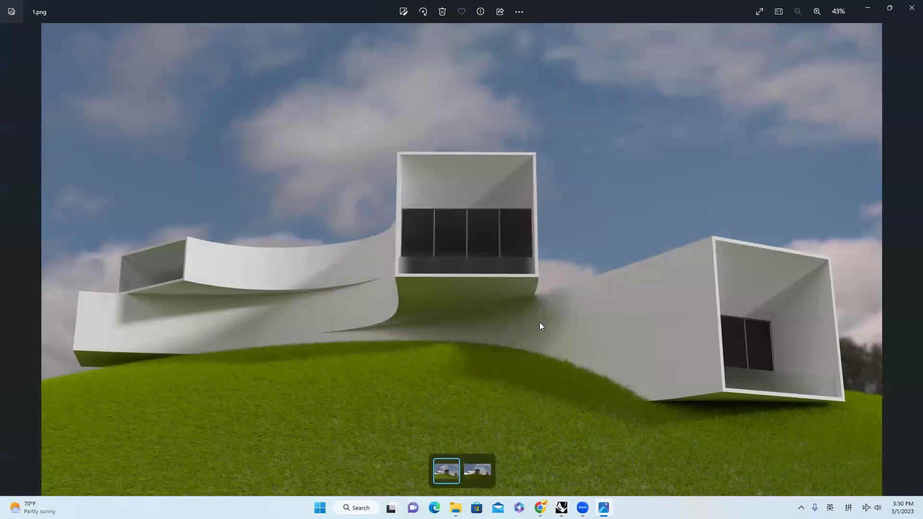